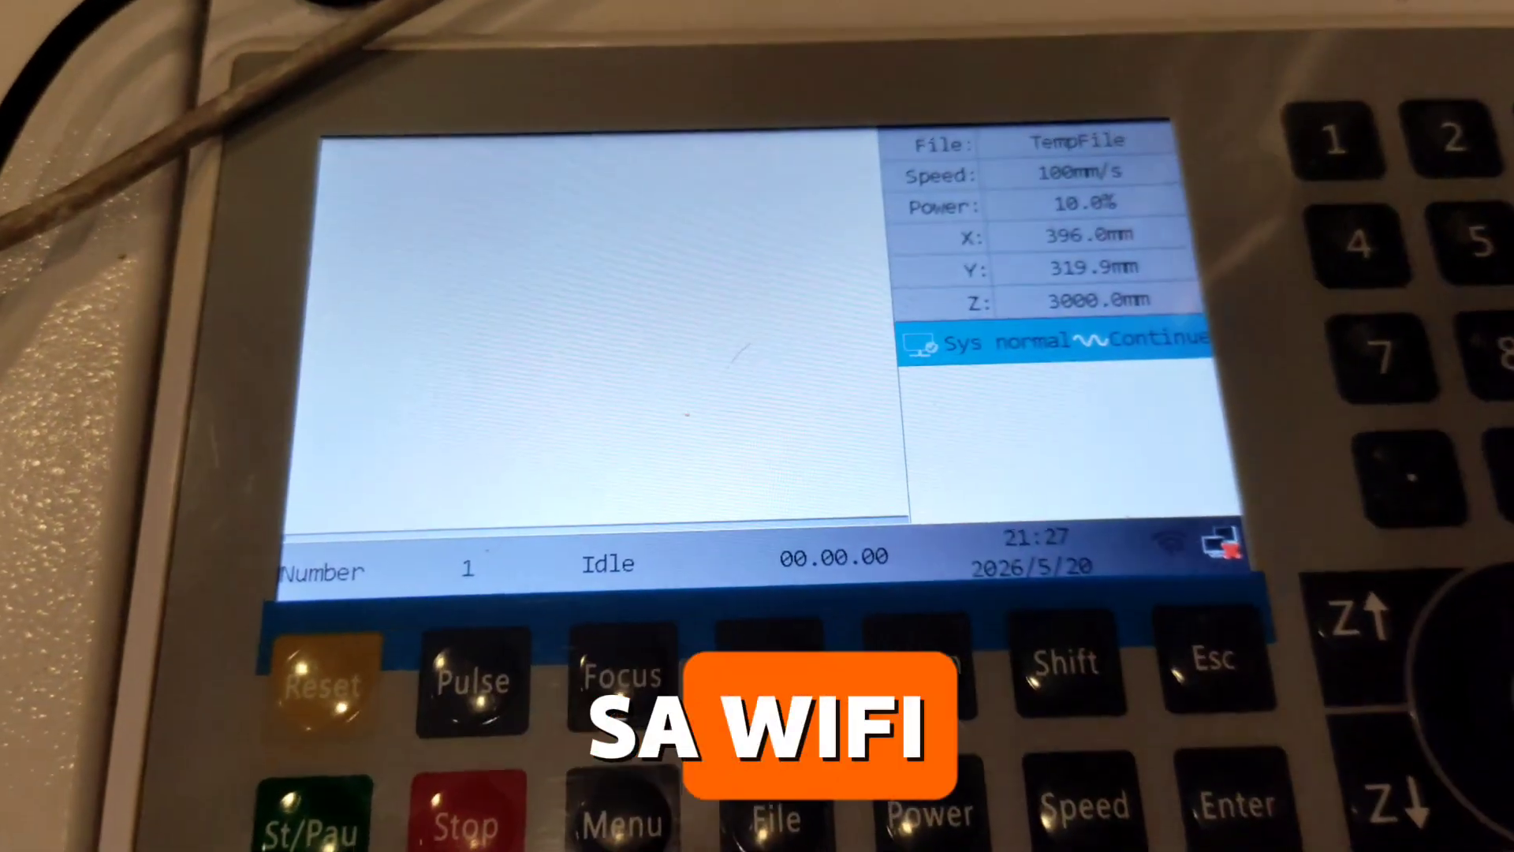
Open the WiFi settings within the laser controller's network settings
key(Menu)
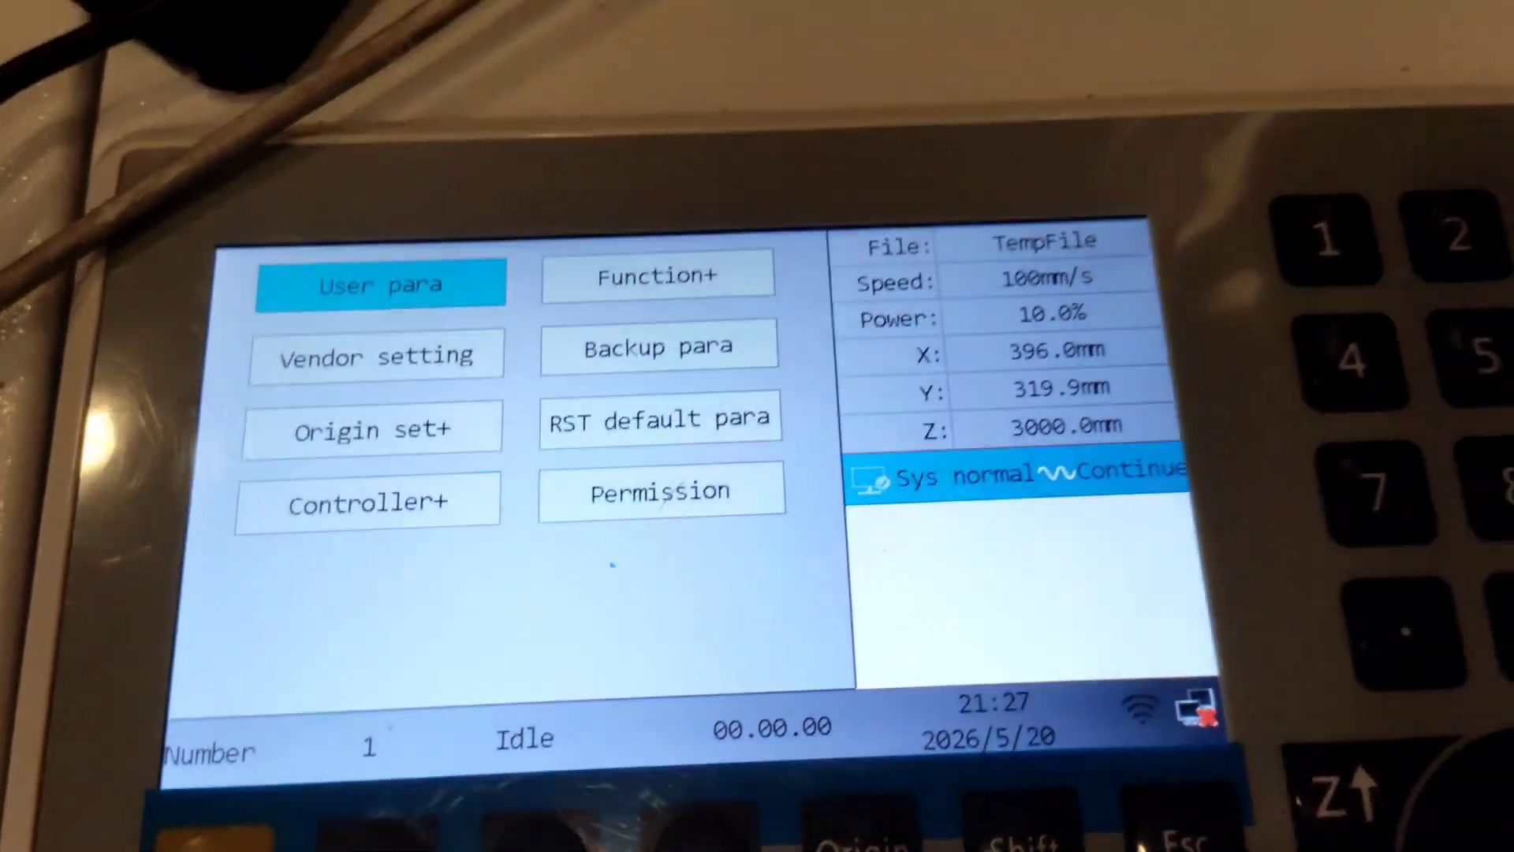
key(Down)
key(Down)
key(Down)
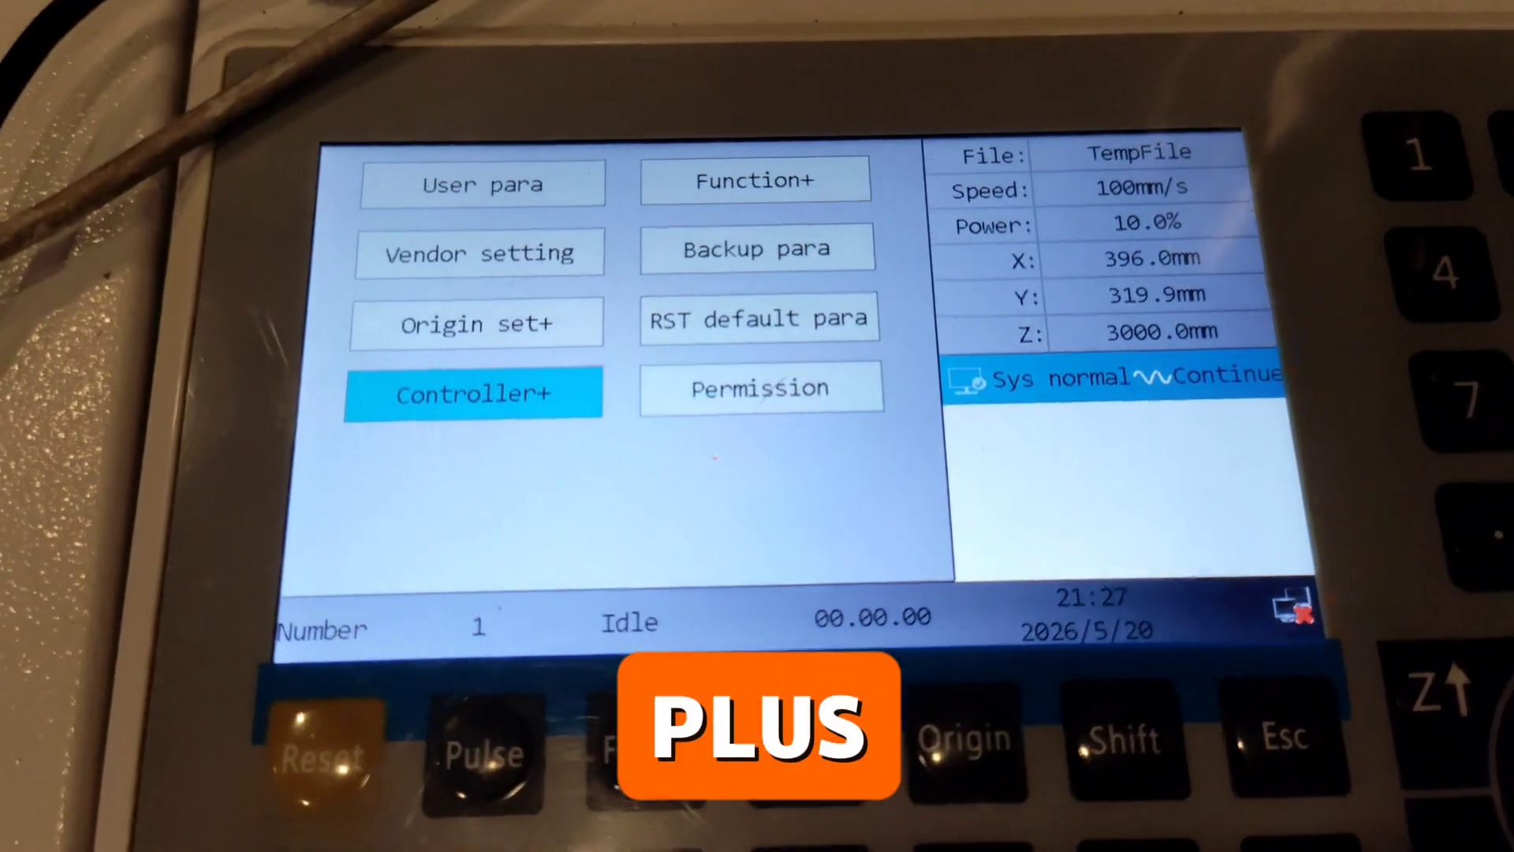
key(Return)
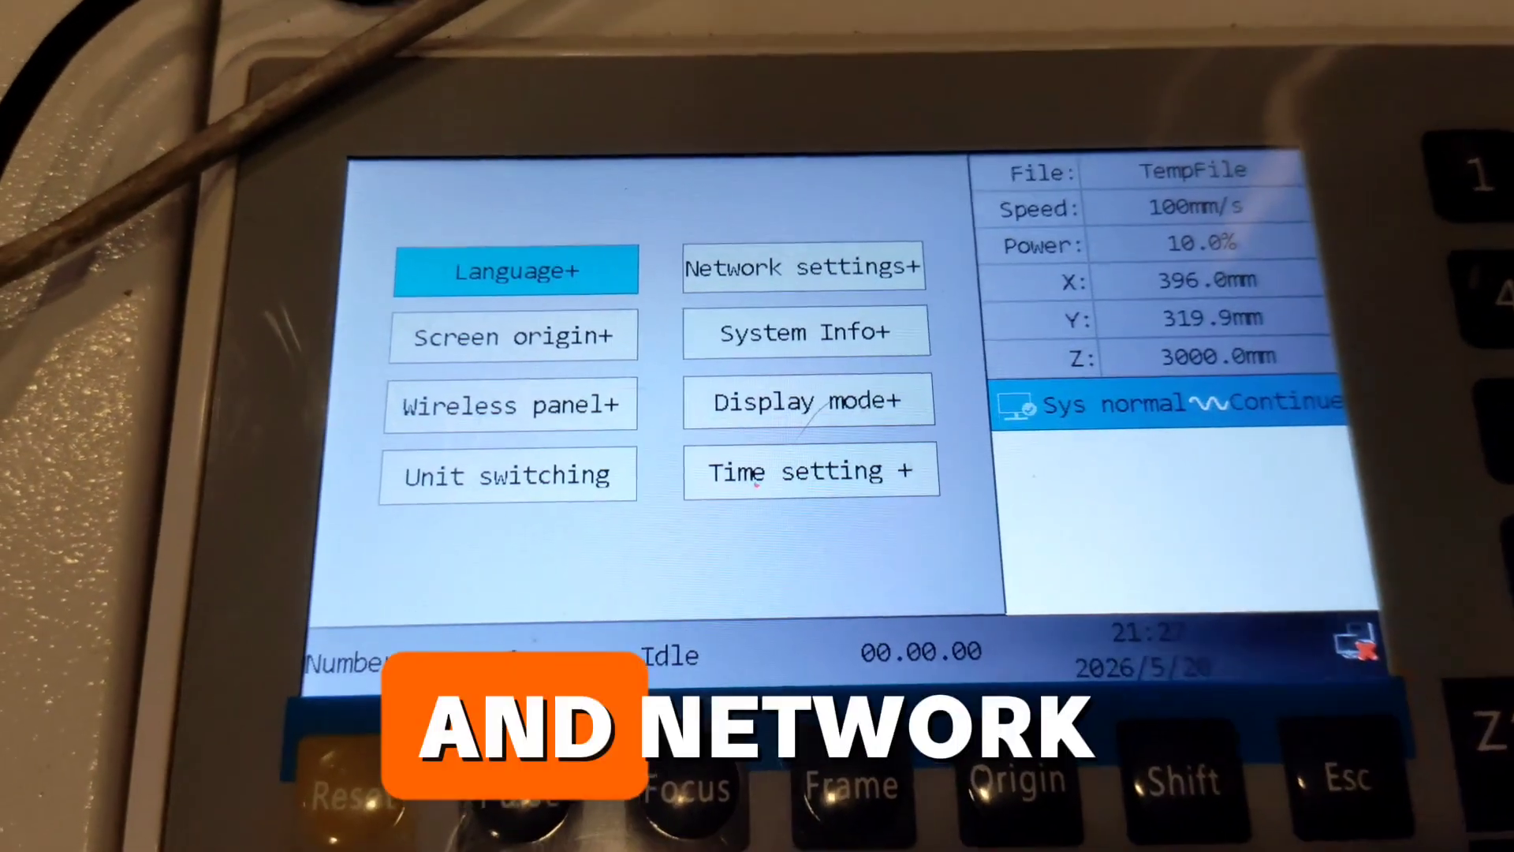
key(Right)
key(Return)
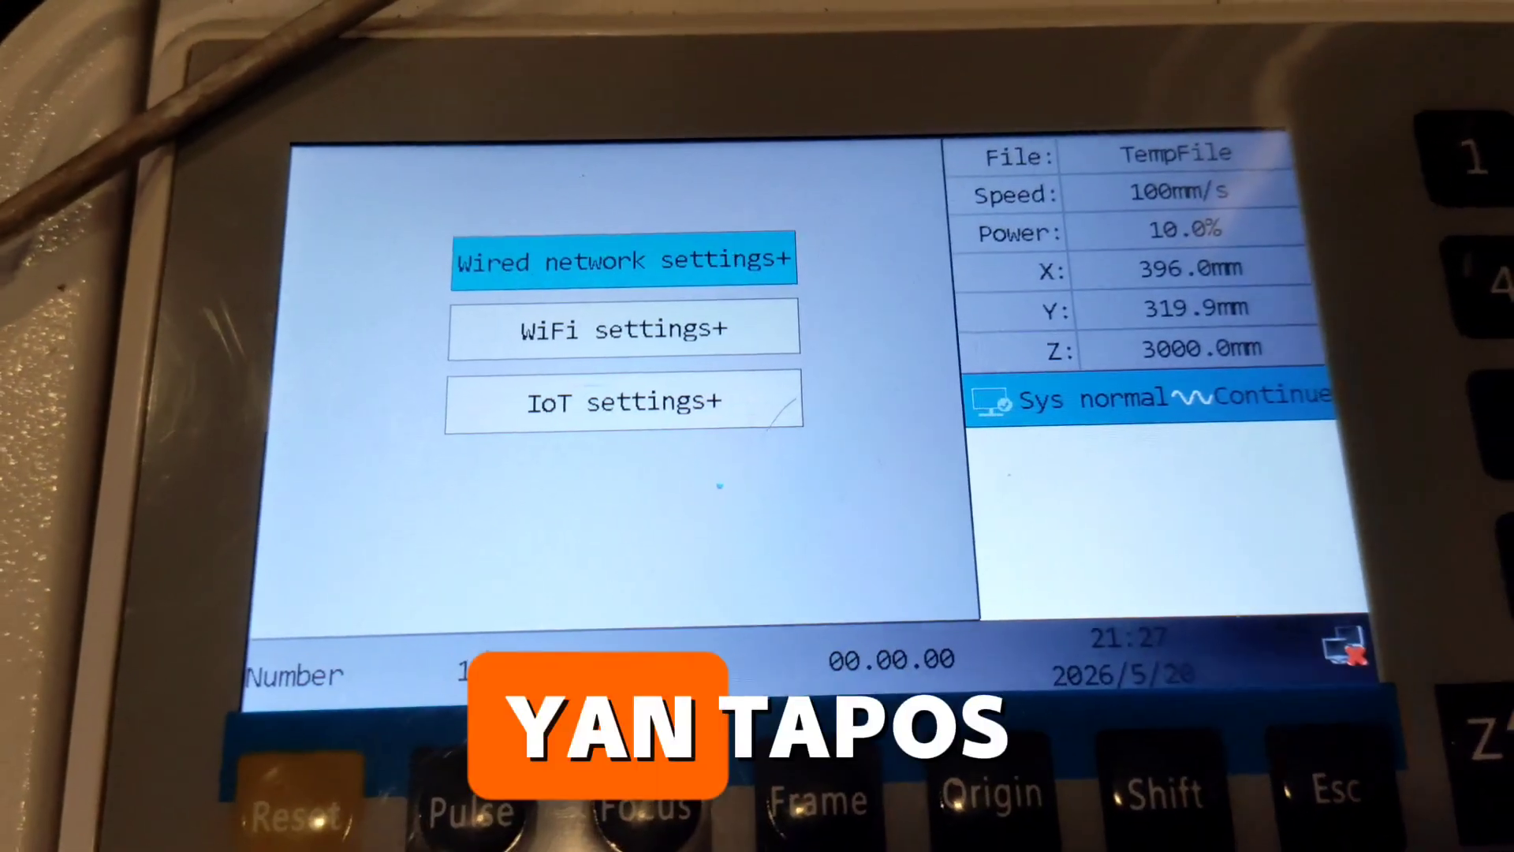
key(Down)
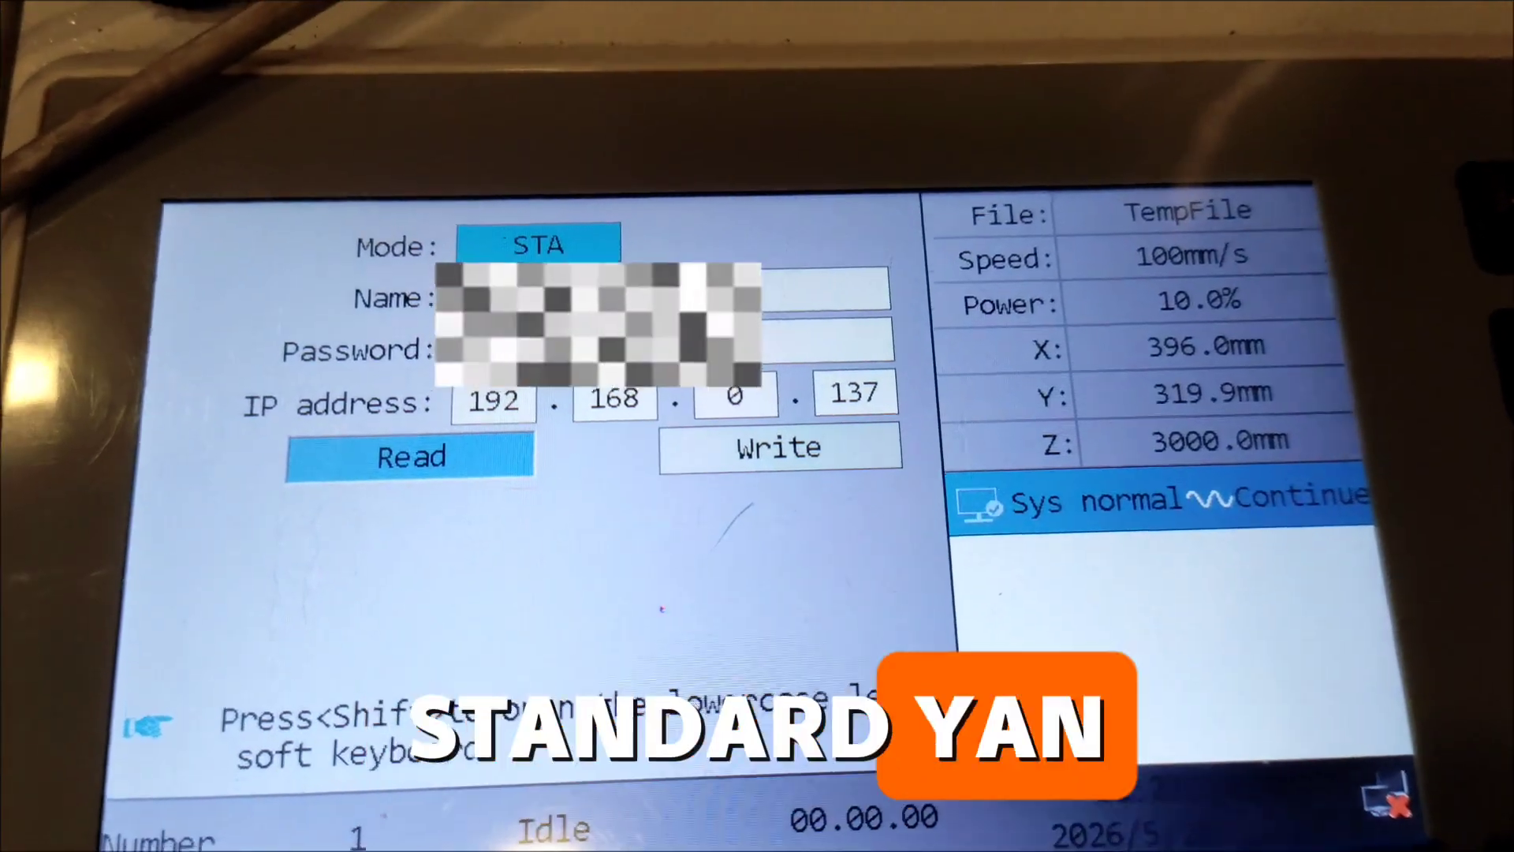
Write the displayed STA-mode WiFi configuration to the controller to connect it to the wireless network, and dismiss the connection notice
key(Down)
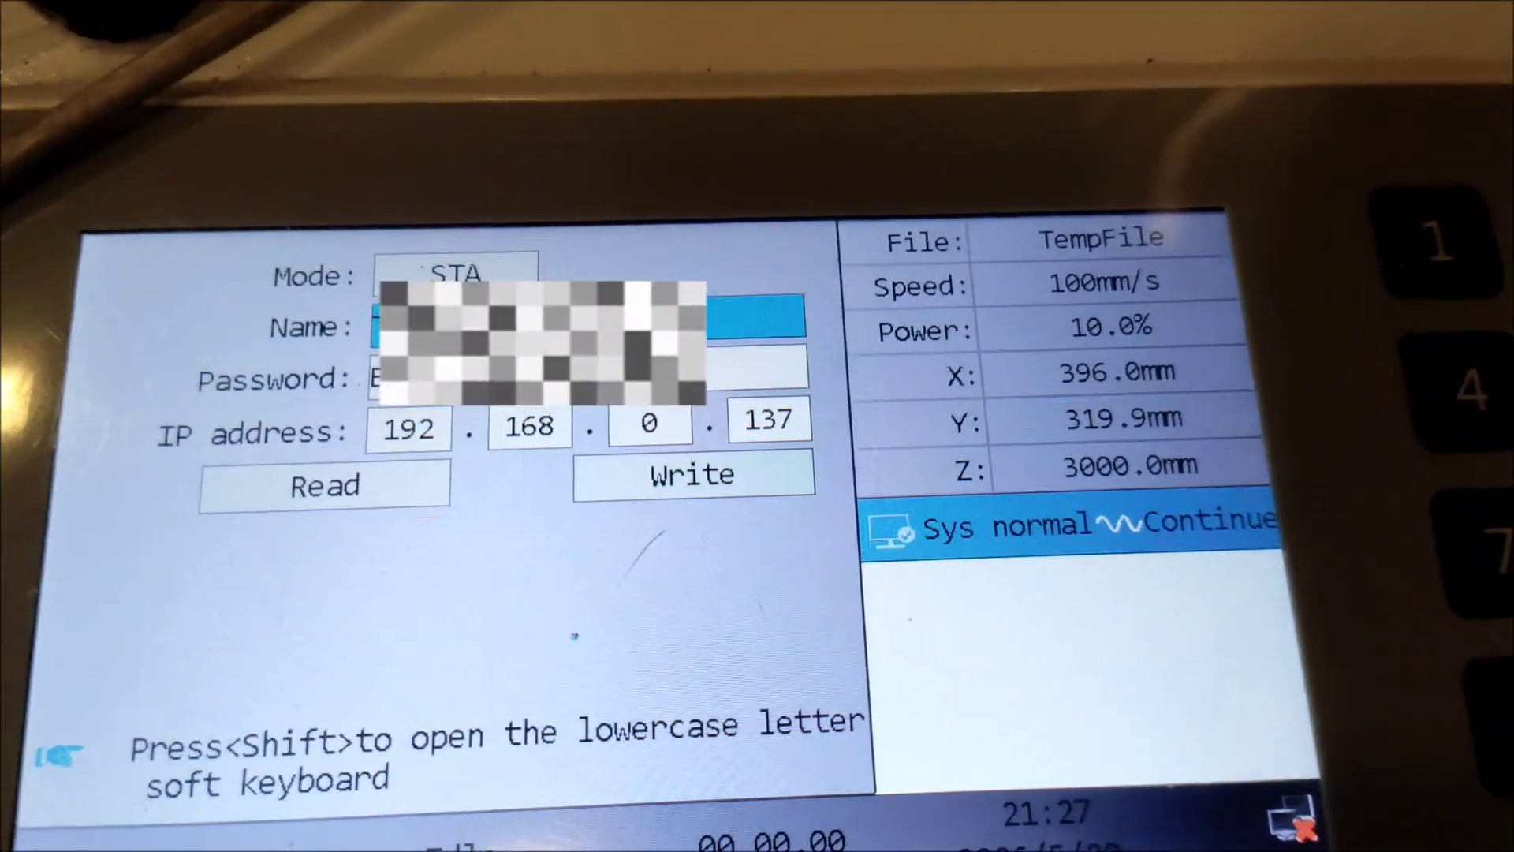
key(Down)
key(Down)
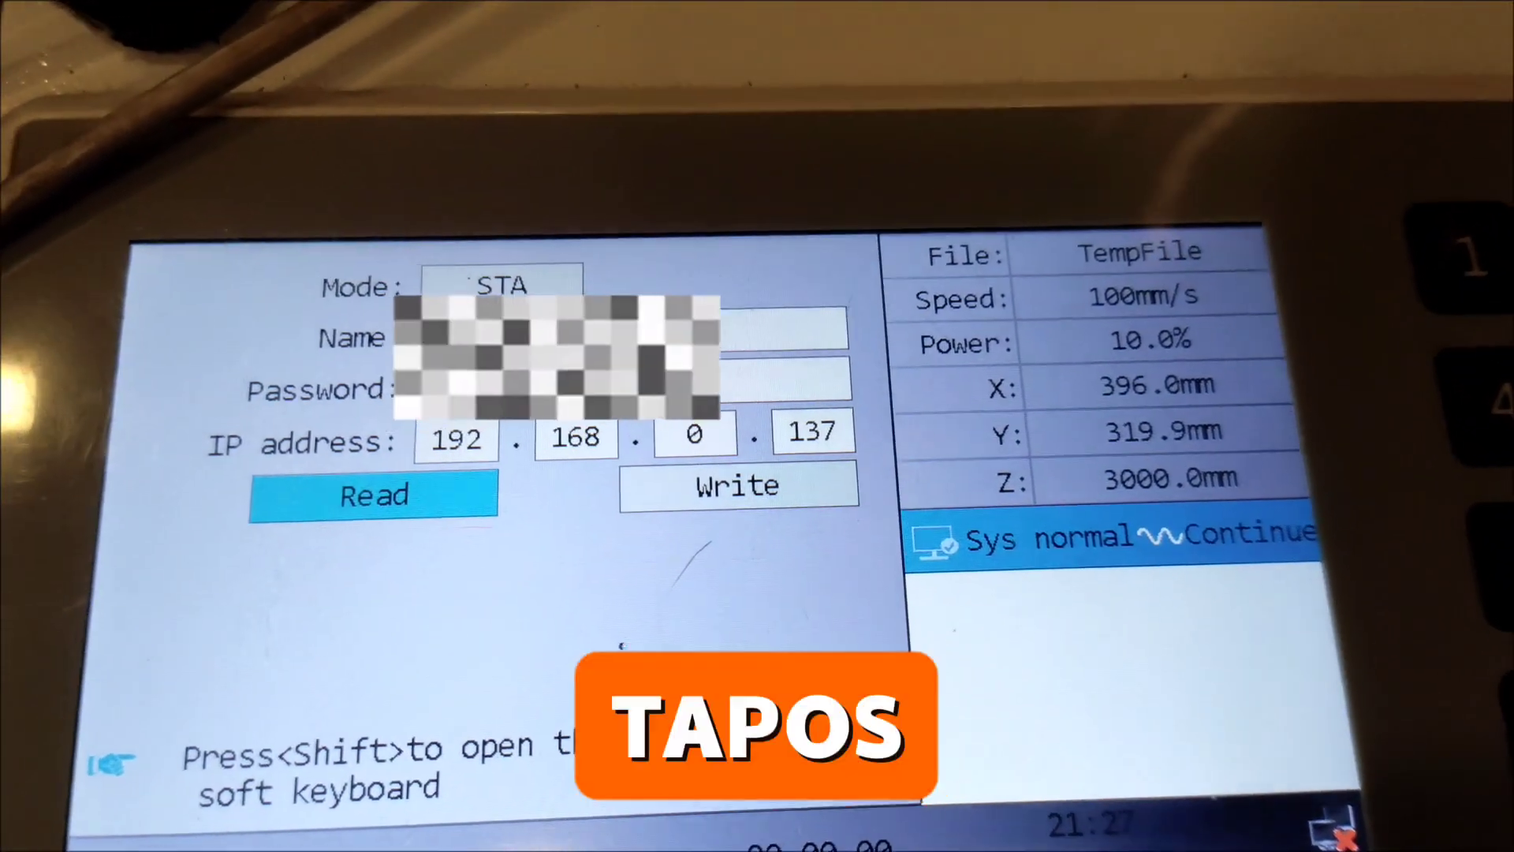
key(Right)
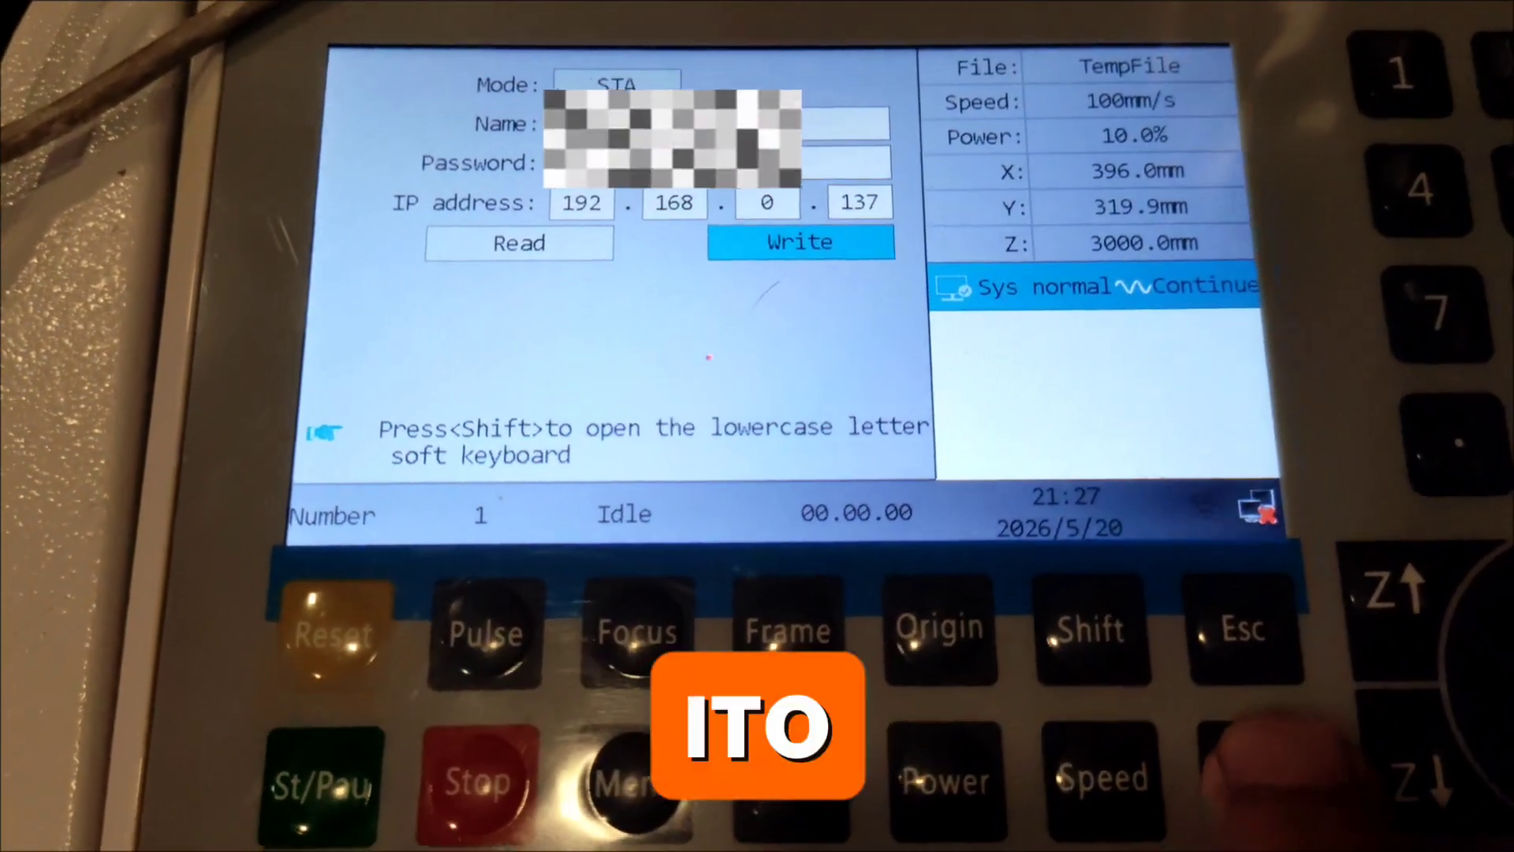
key(Return)
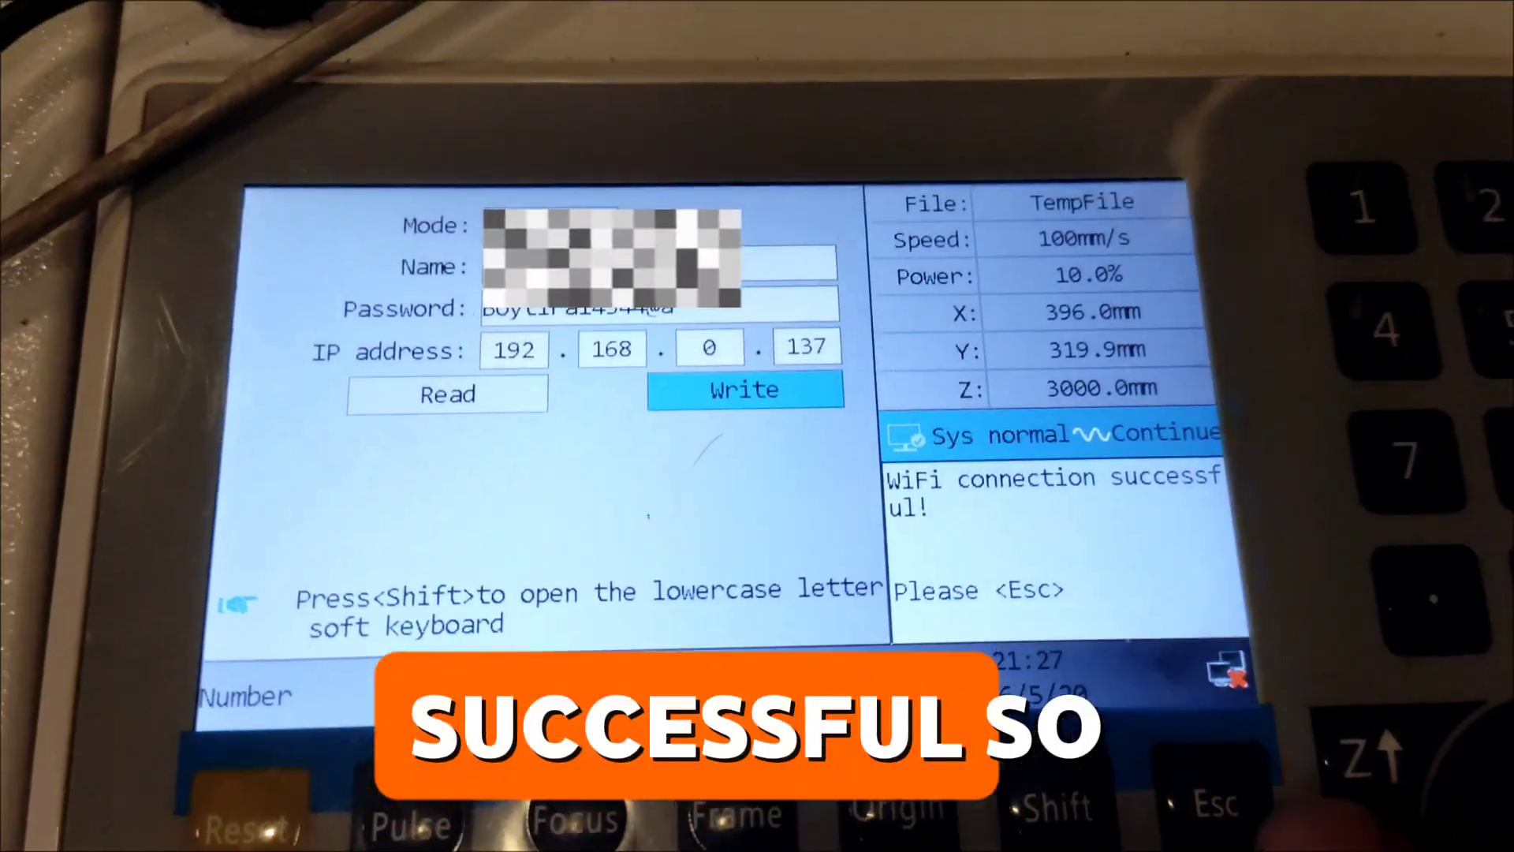
key(Escape)
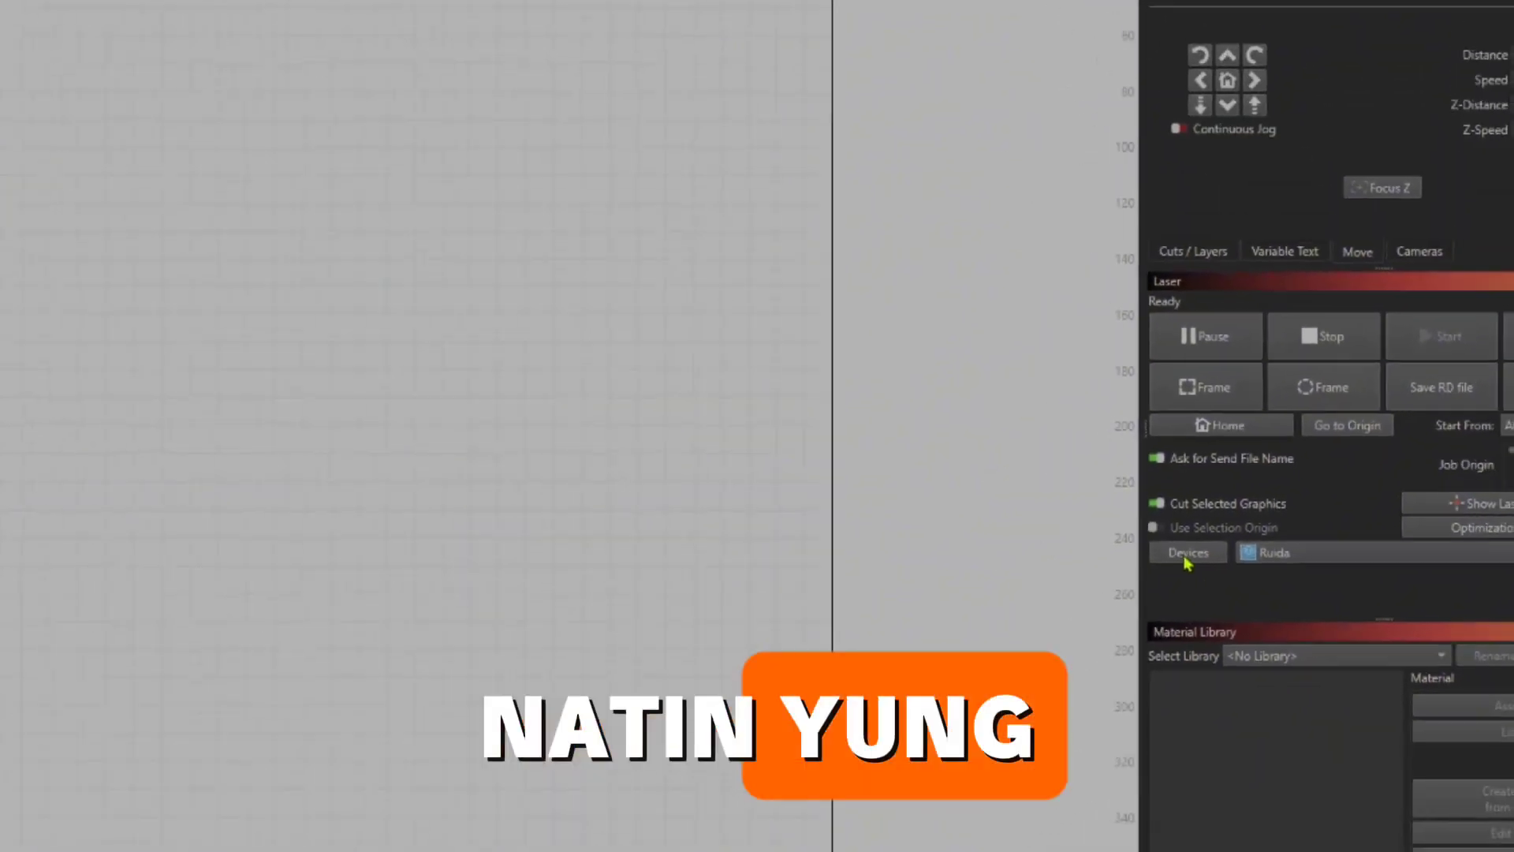
In LightBurn, start creating a device manually, choosing the Ruida controller and the Ethernet or Wifi/TCP Ruida connection
click(1187, 553)
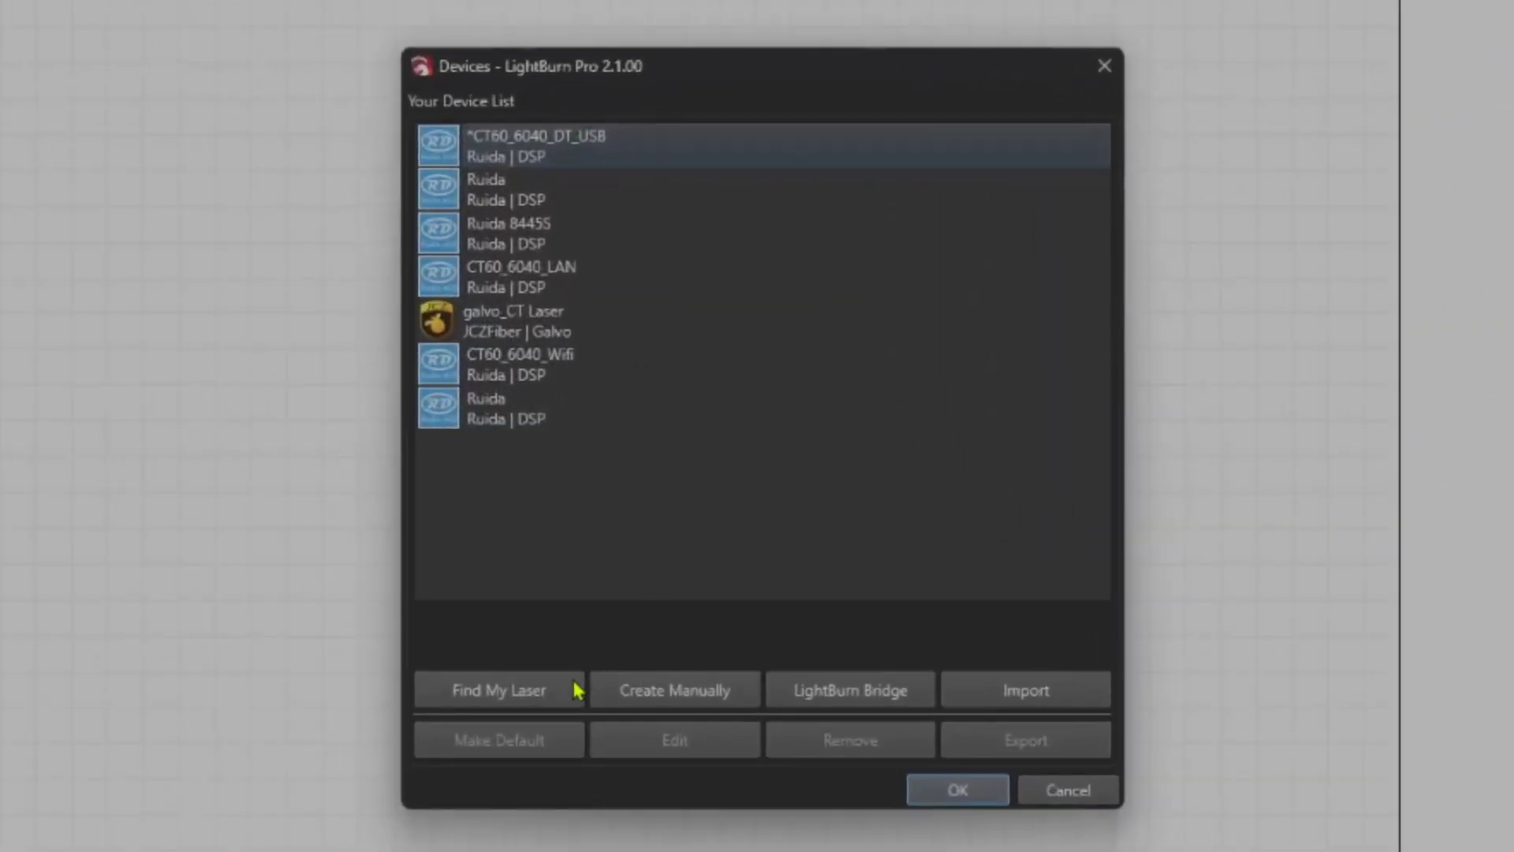
click(599, 691)
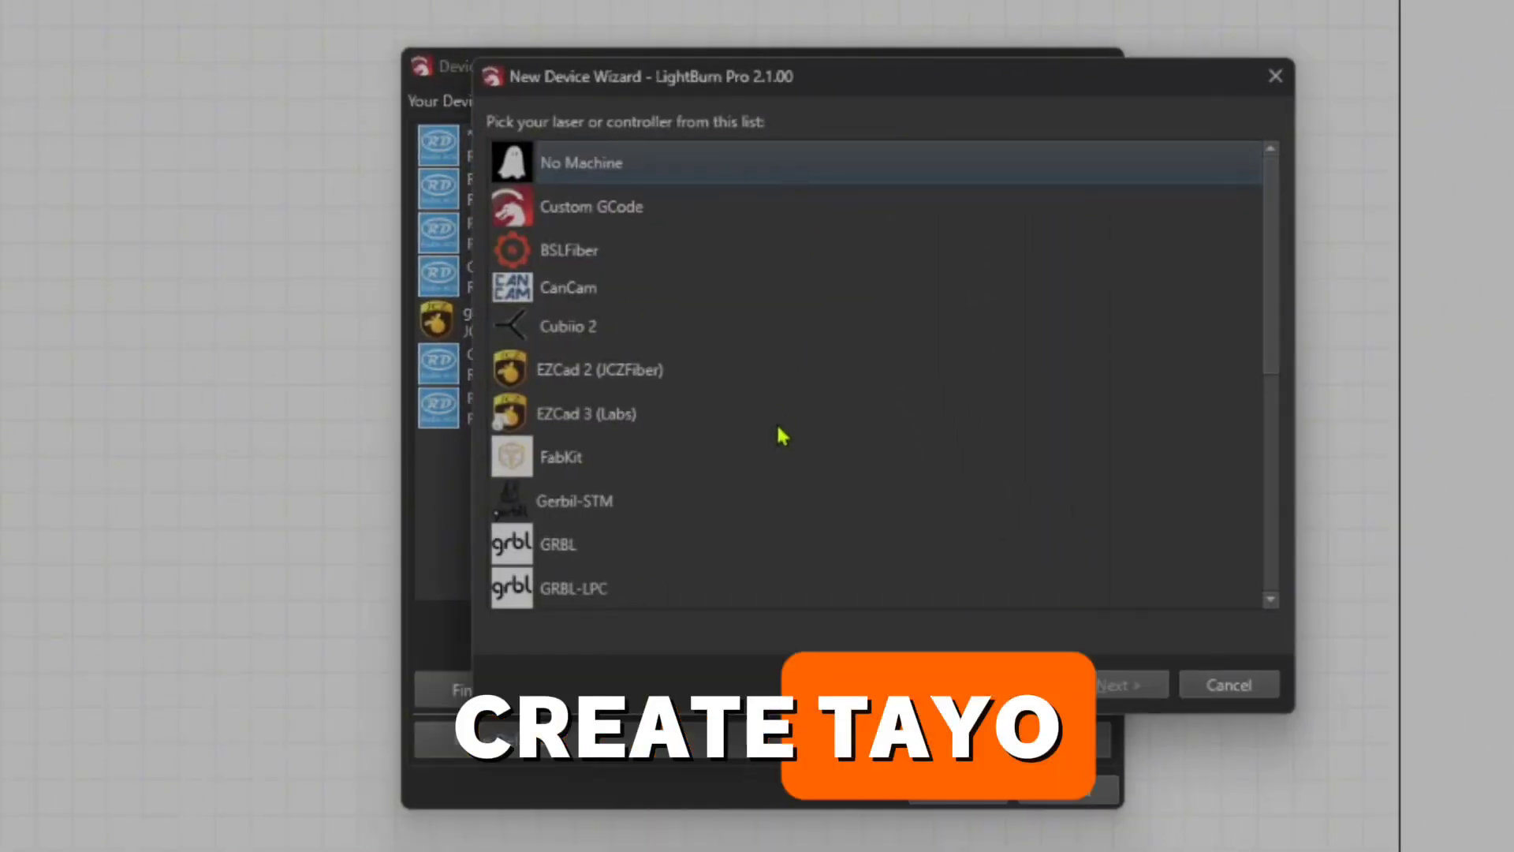
scroll(812, 424, down, 4)
click(560, 343)
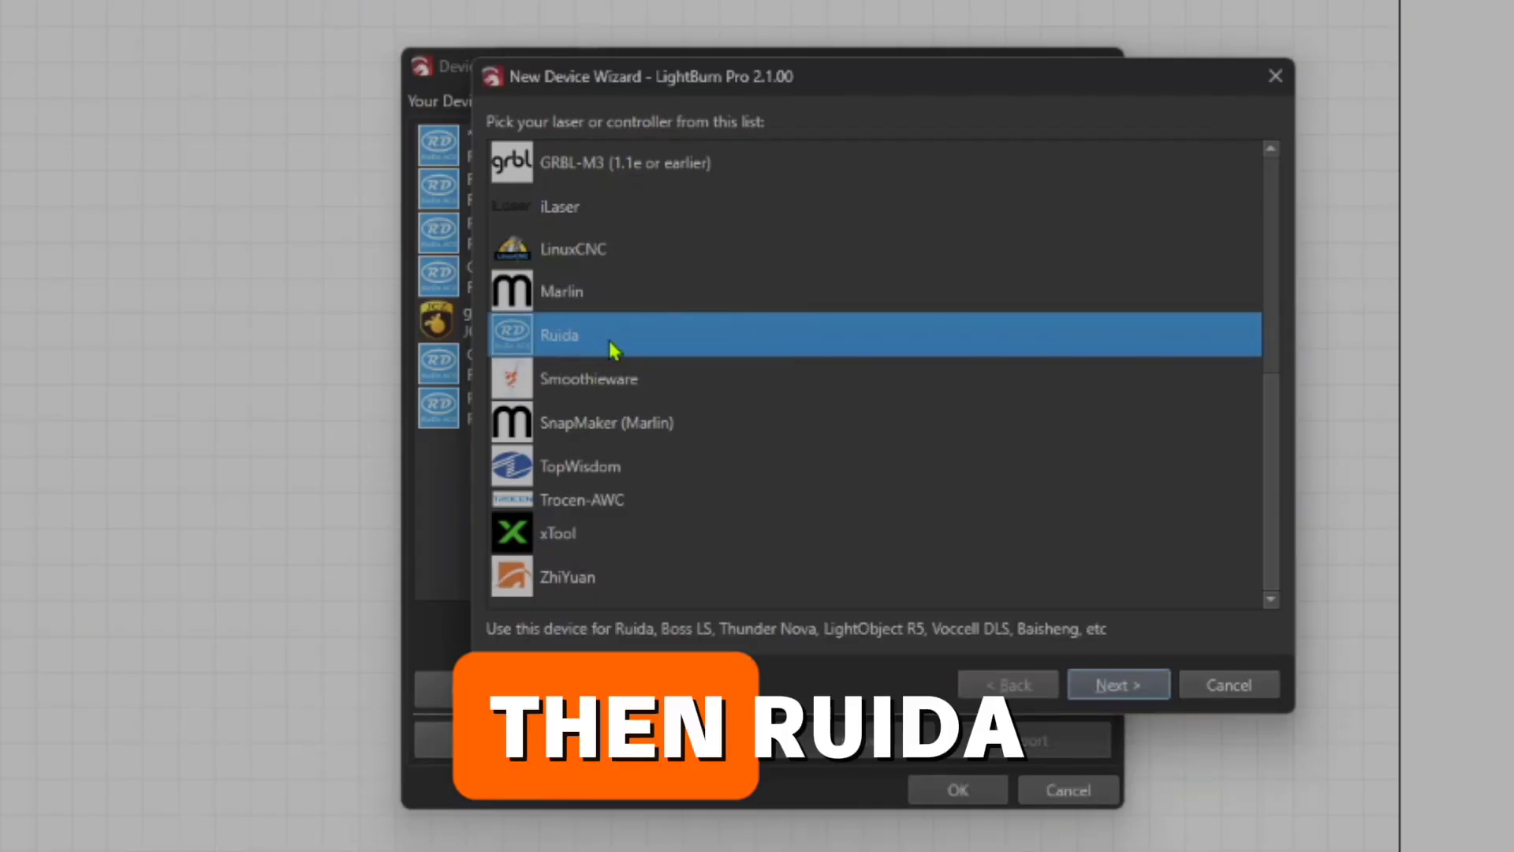
click(1117, 686)
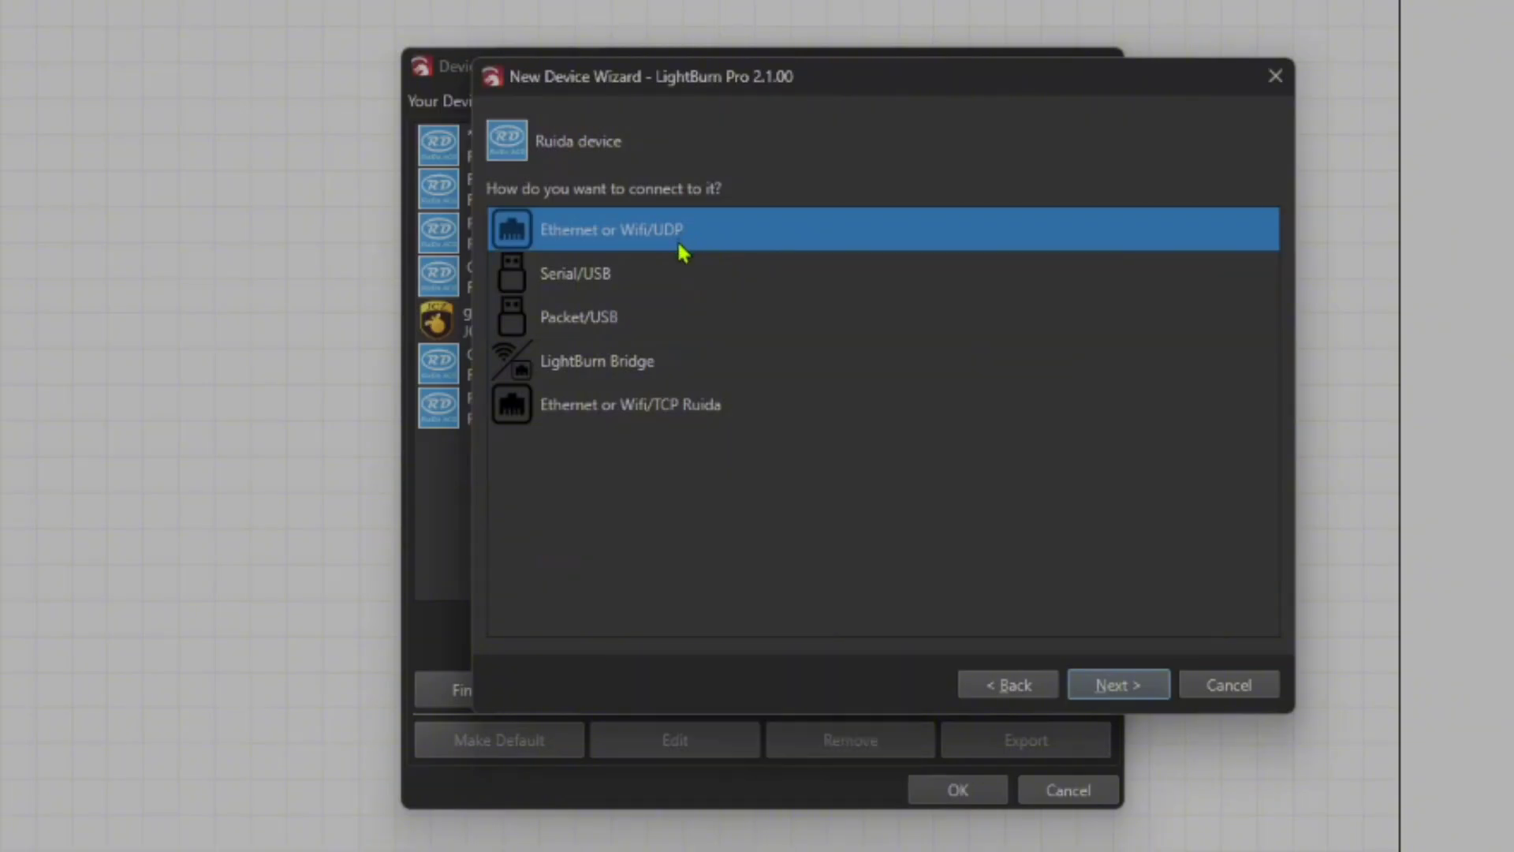
click(687, 410)
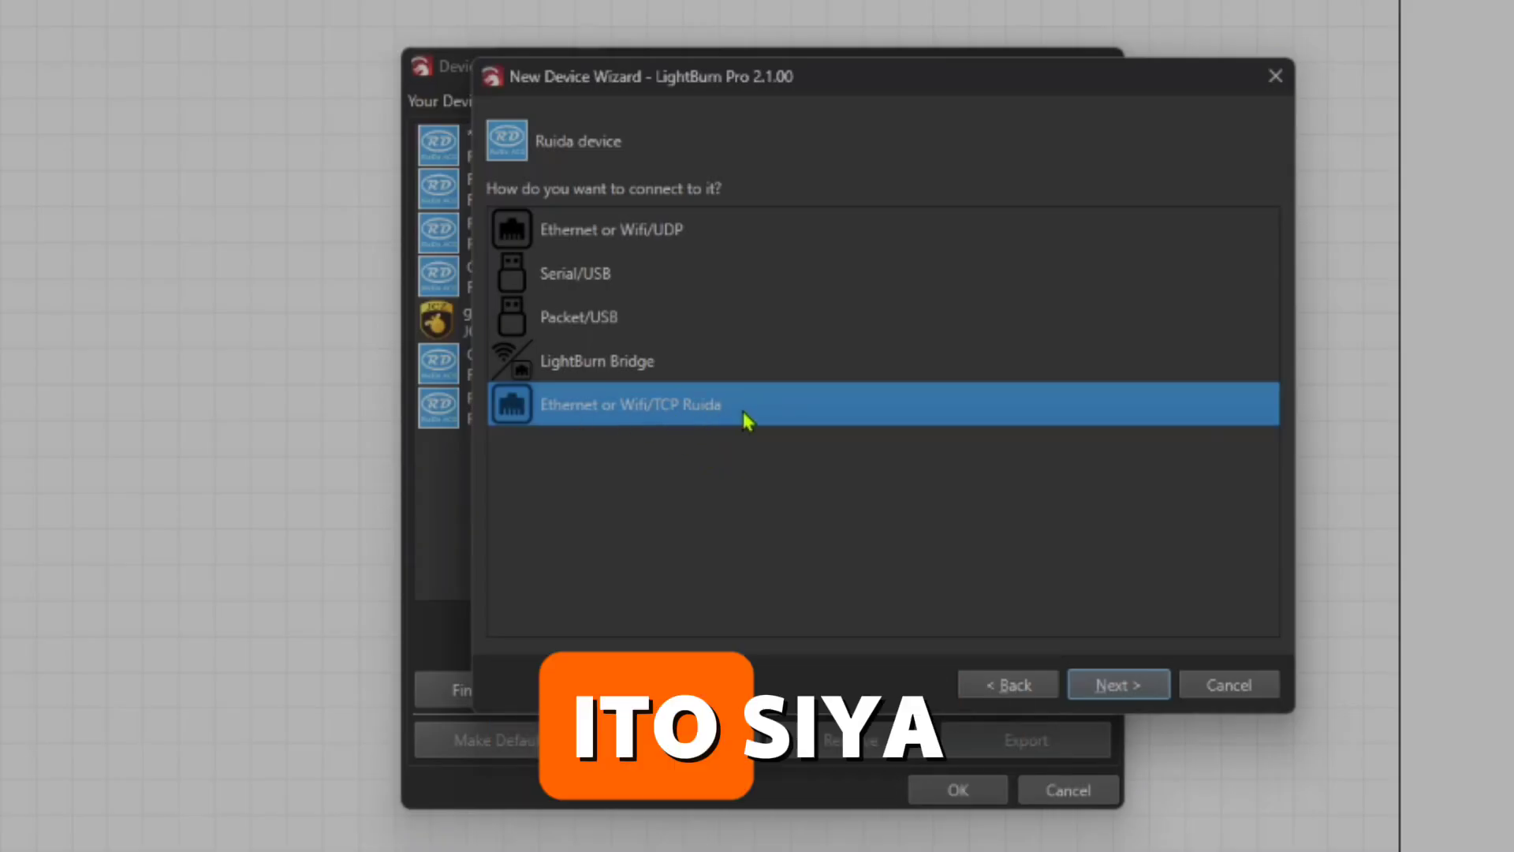
click(1119, 684)
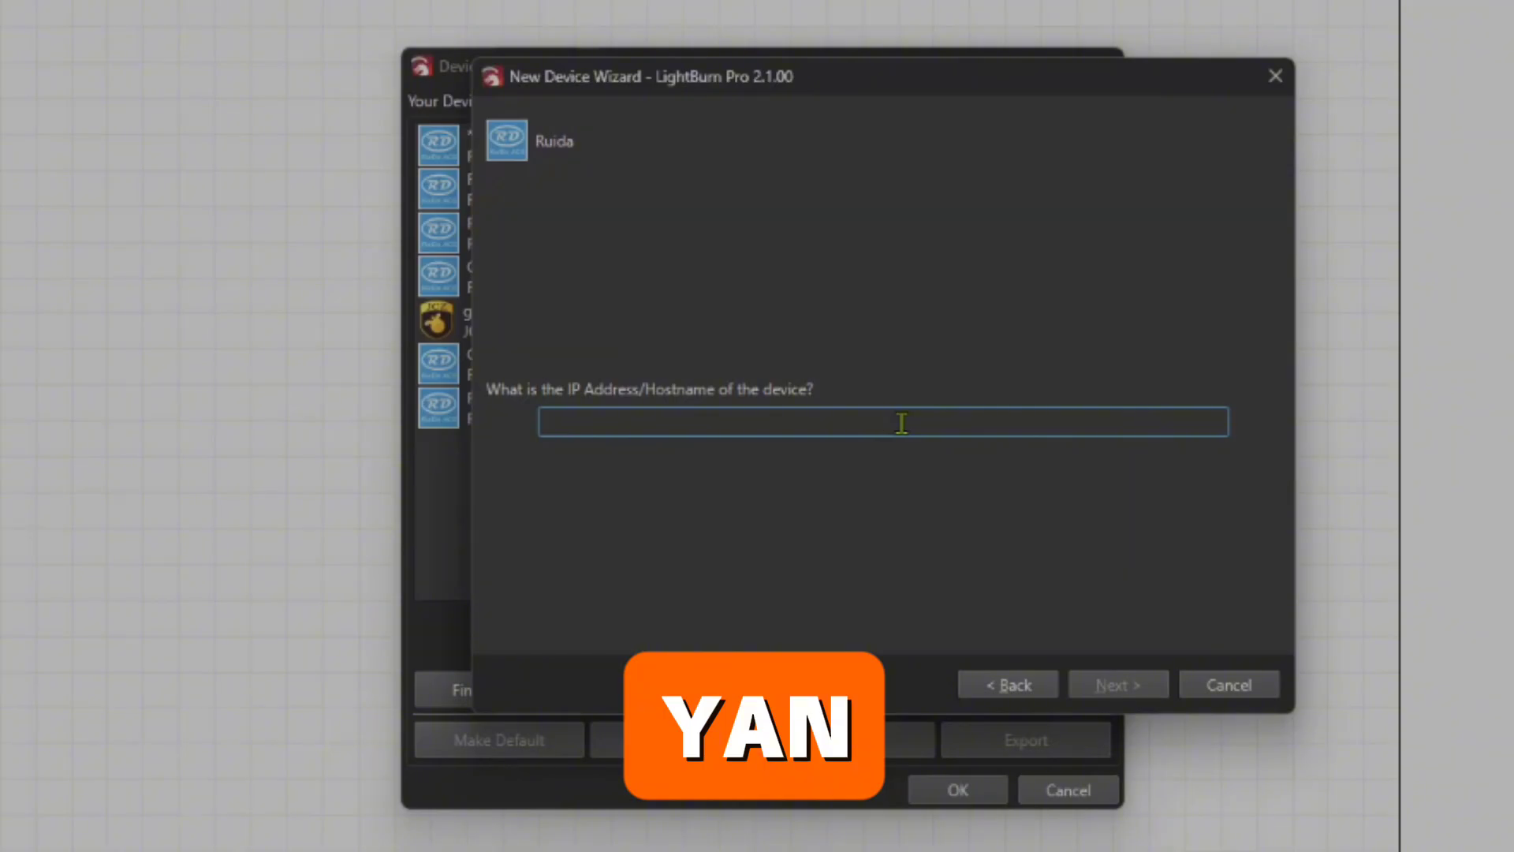
Set the new device's IP address to 192.168.0.137 and continue to its naming and work area settings
text(192.1)
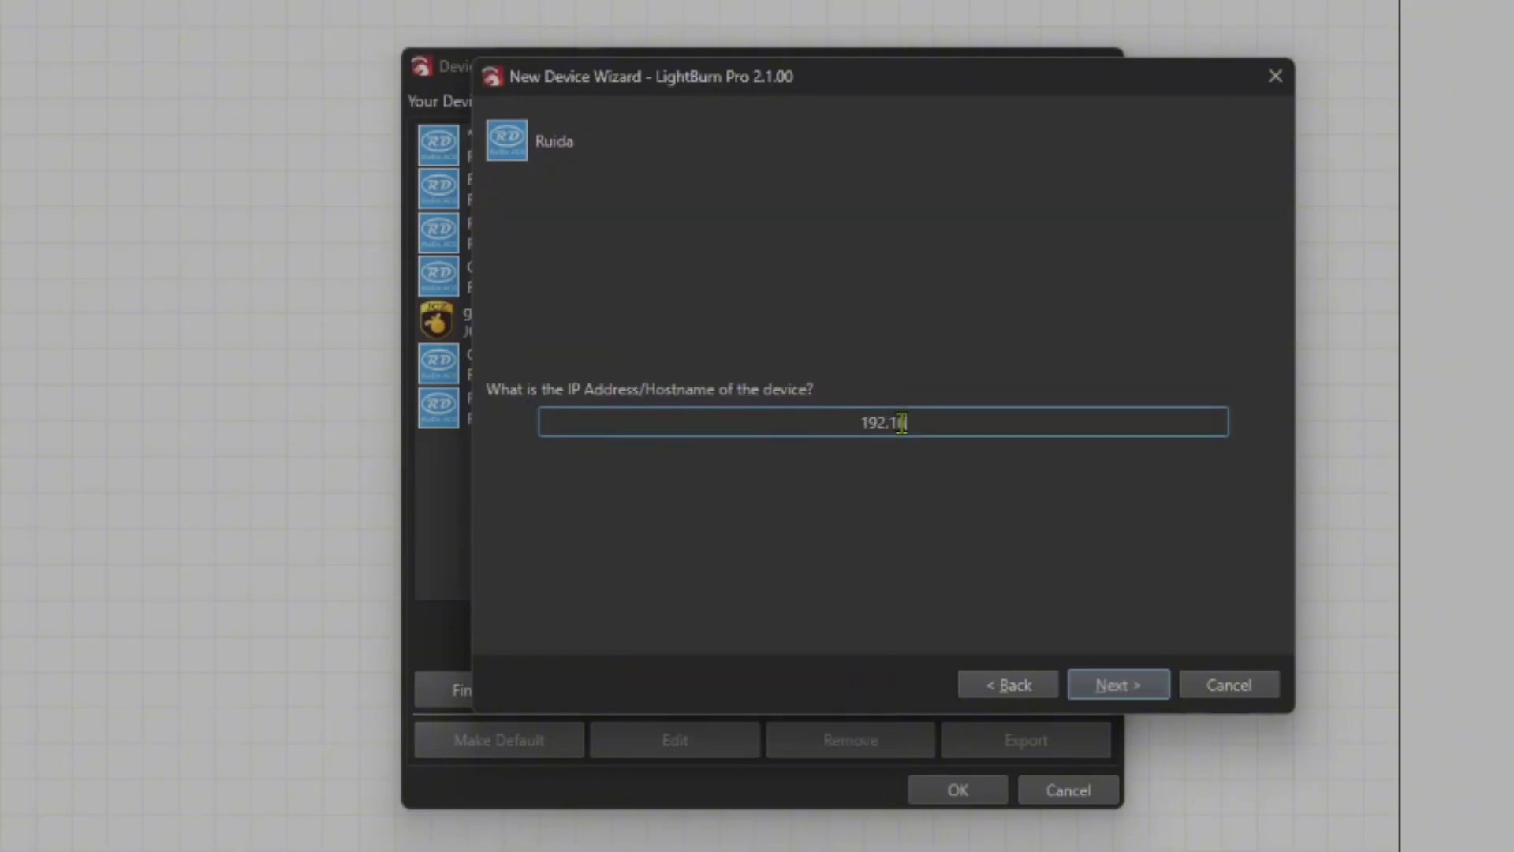
text(68.0.1)
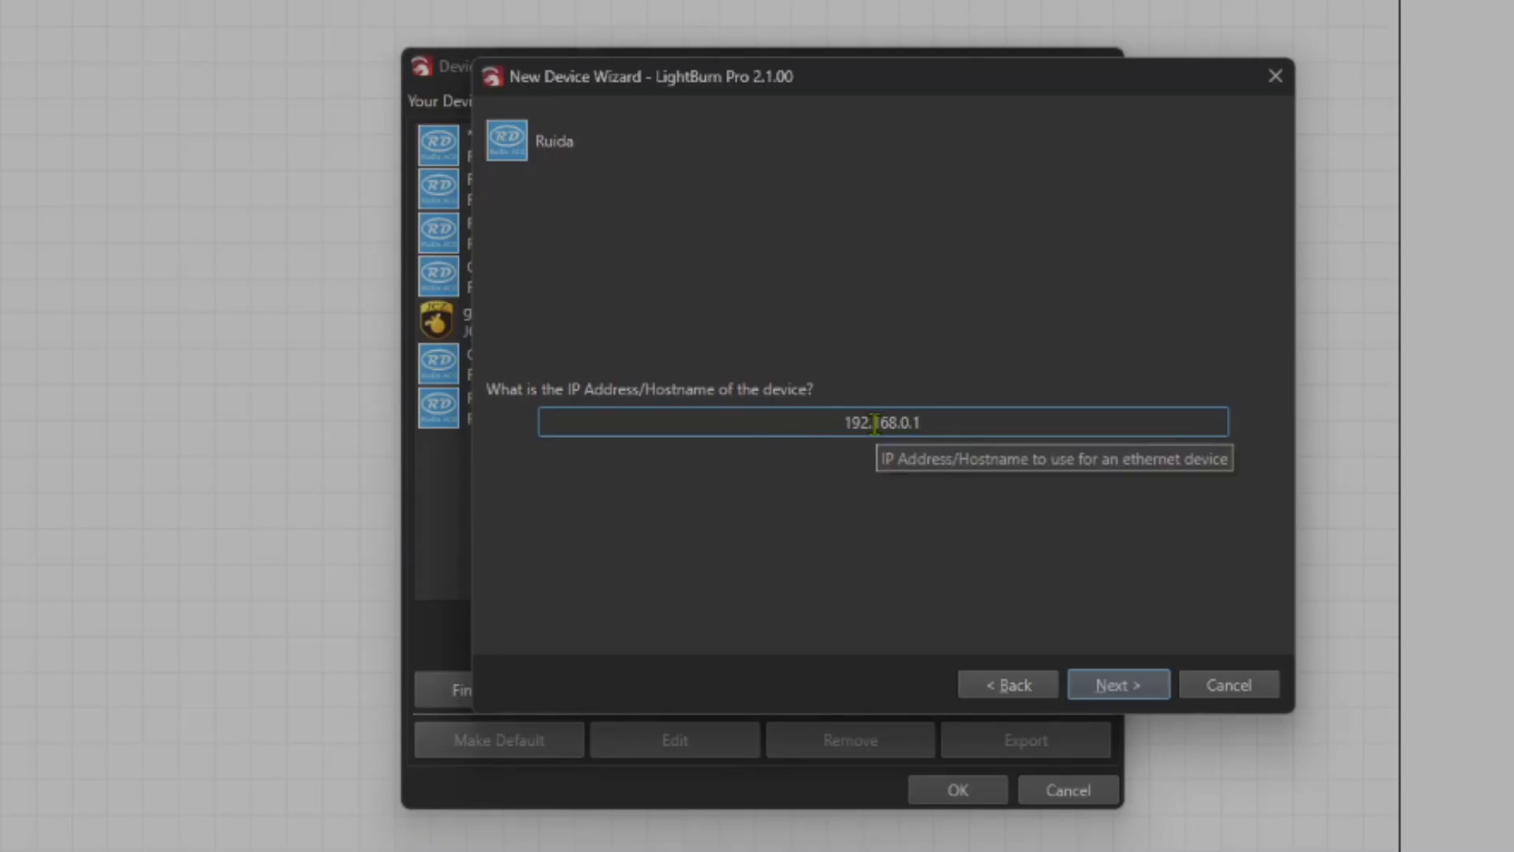
text(37)
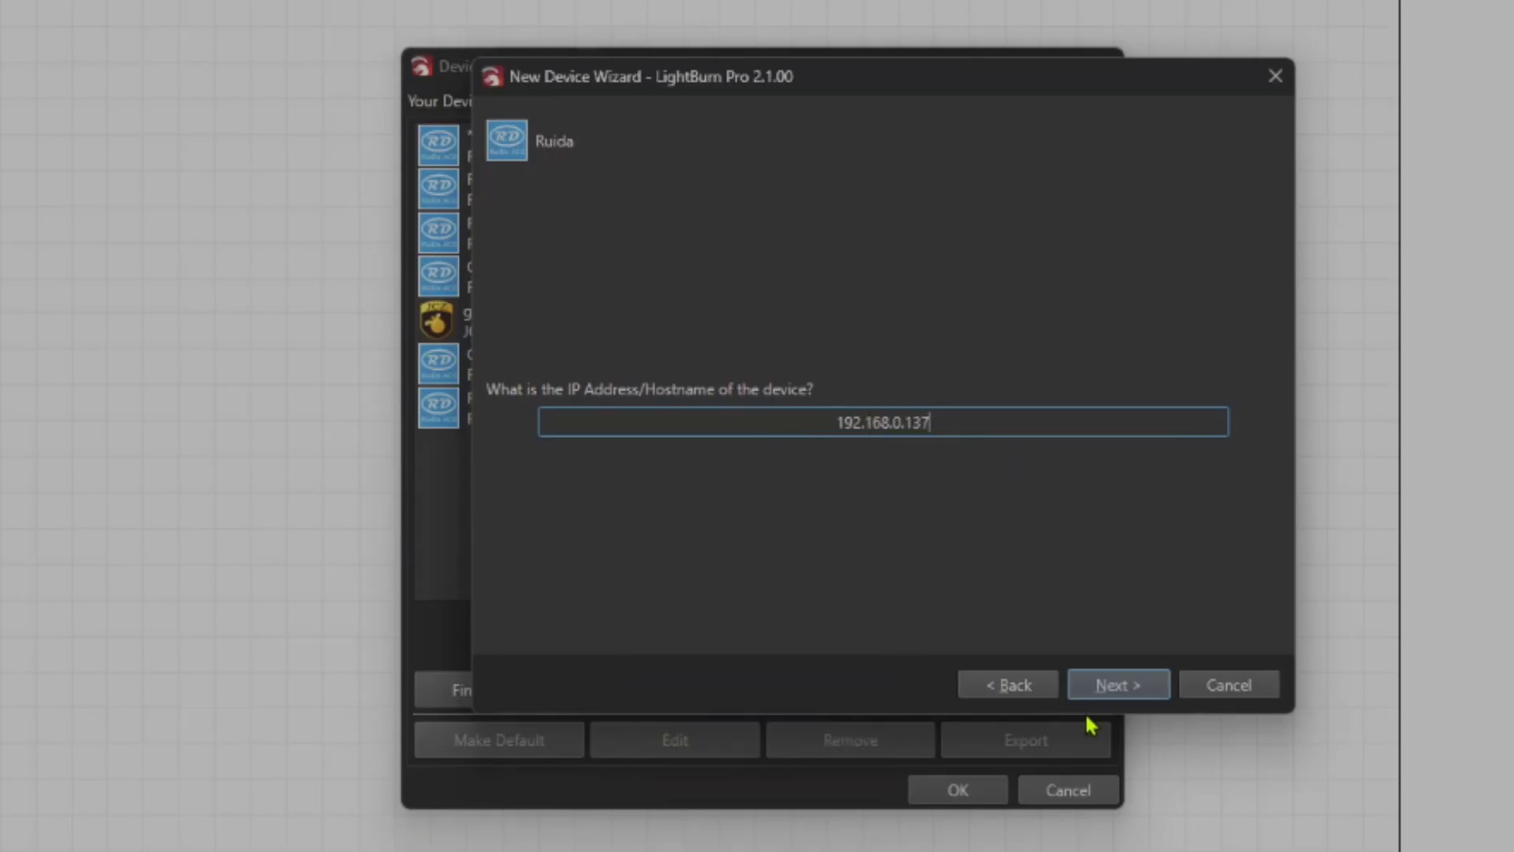
click(1142, 692)
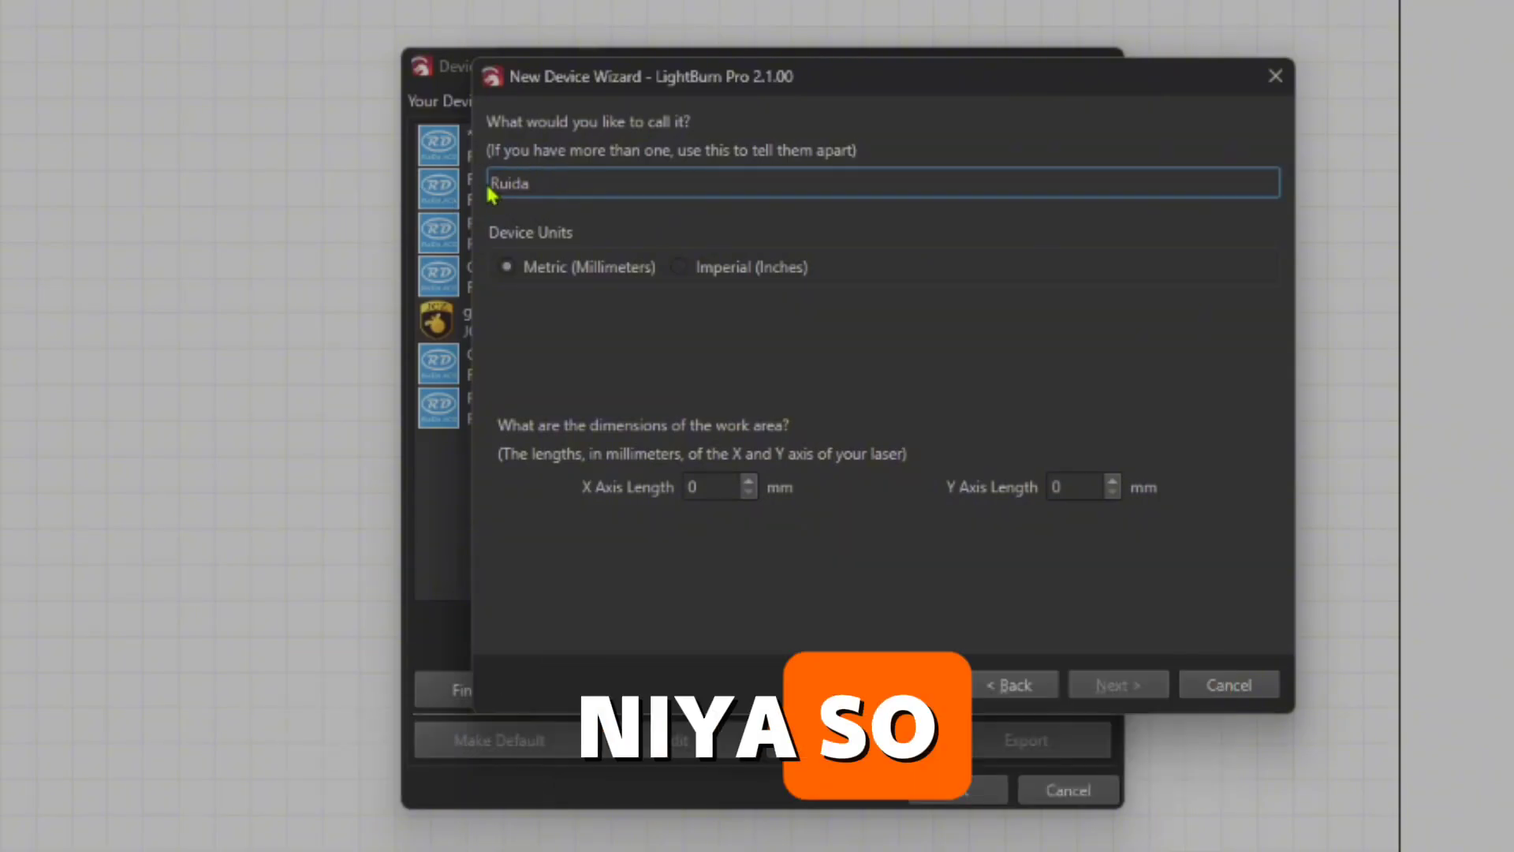
Name the new device WIFI_Ruida
text(FI)
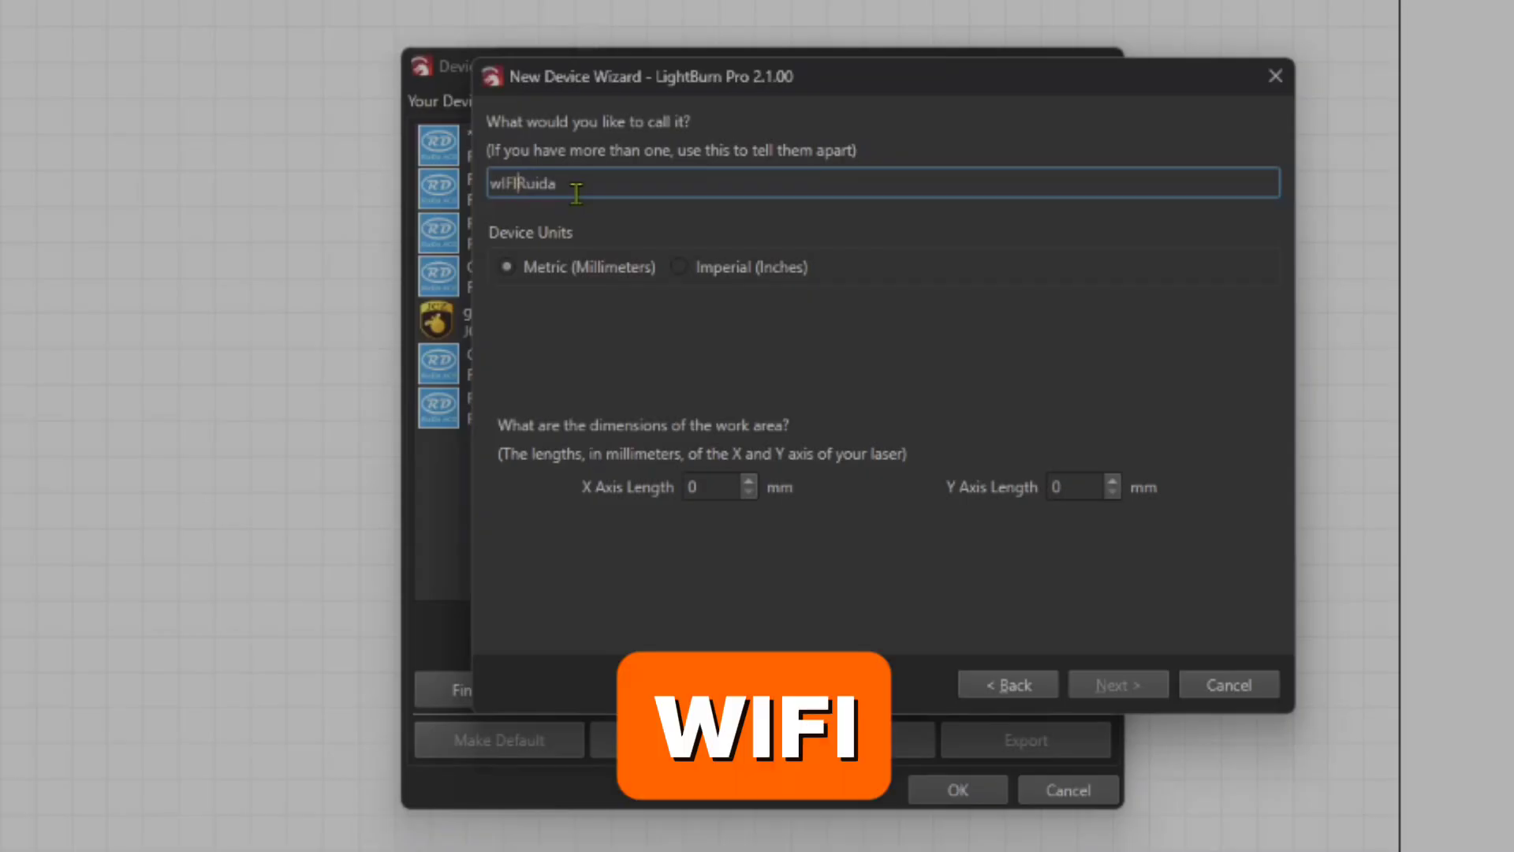
key(BackSpace)
key(BackSpace)
key(BackSpace)
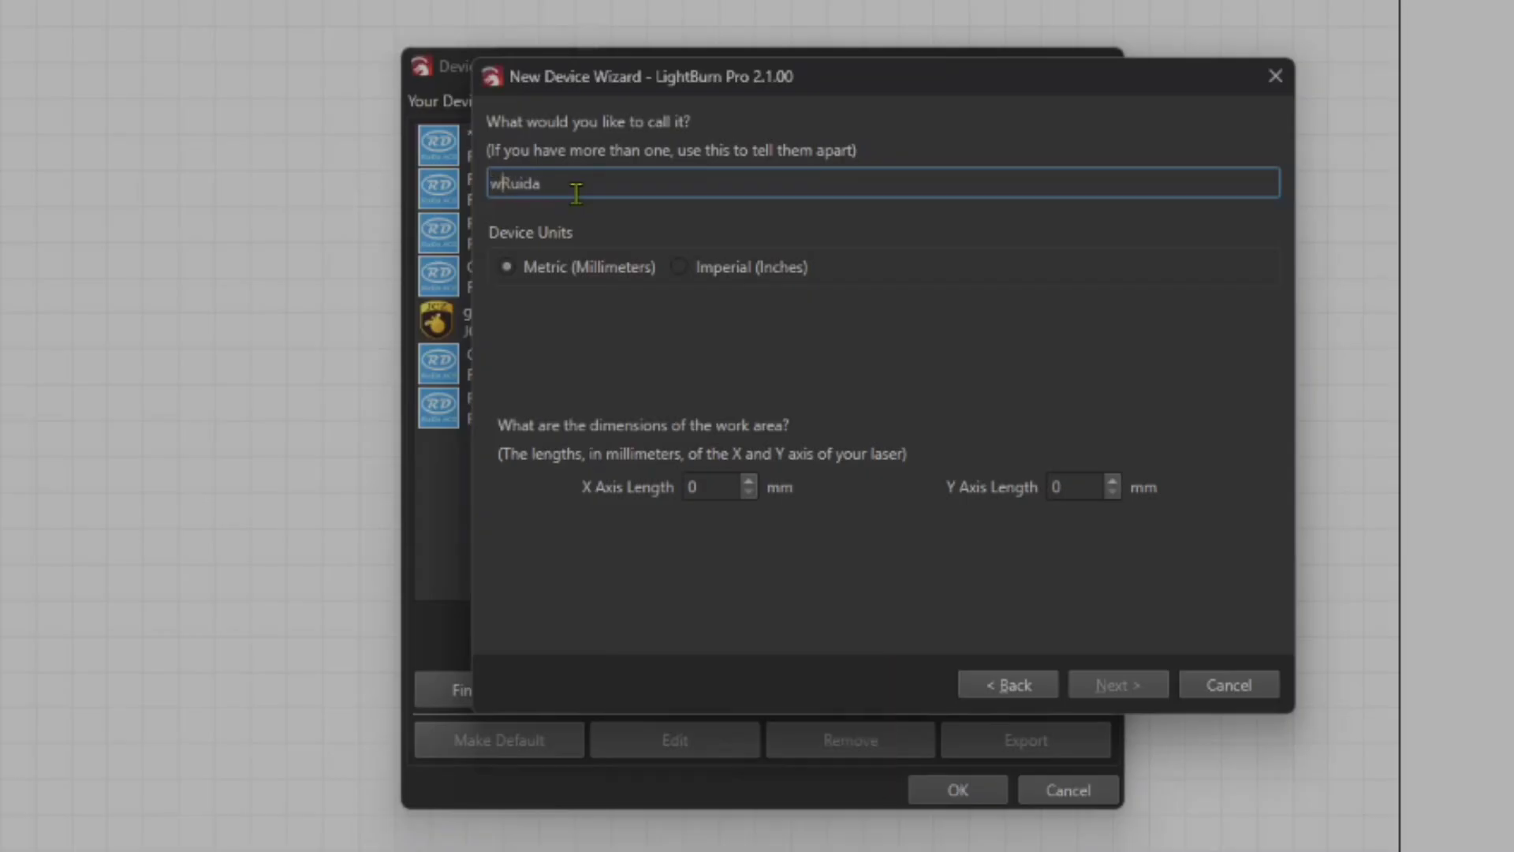
text(WIFI)
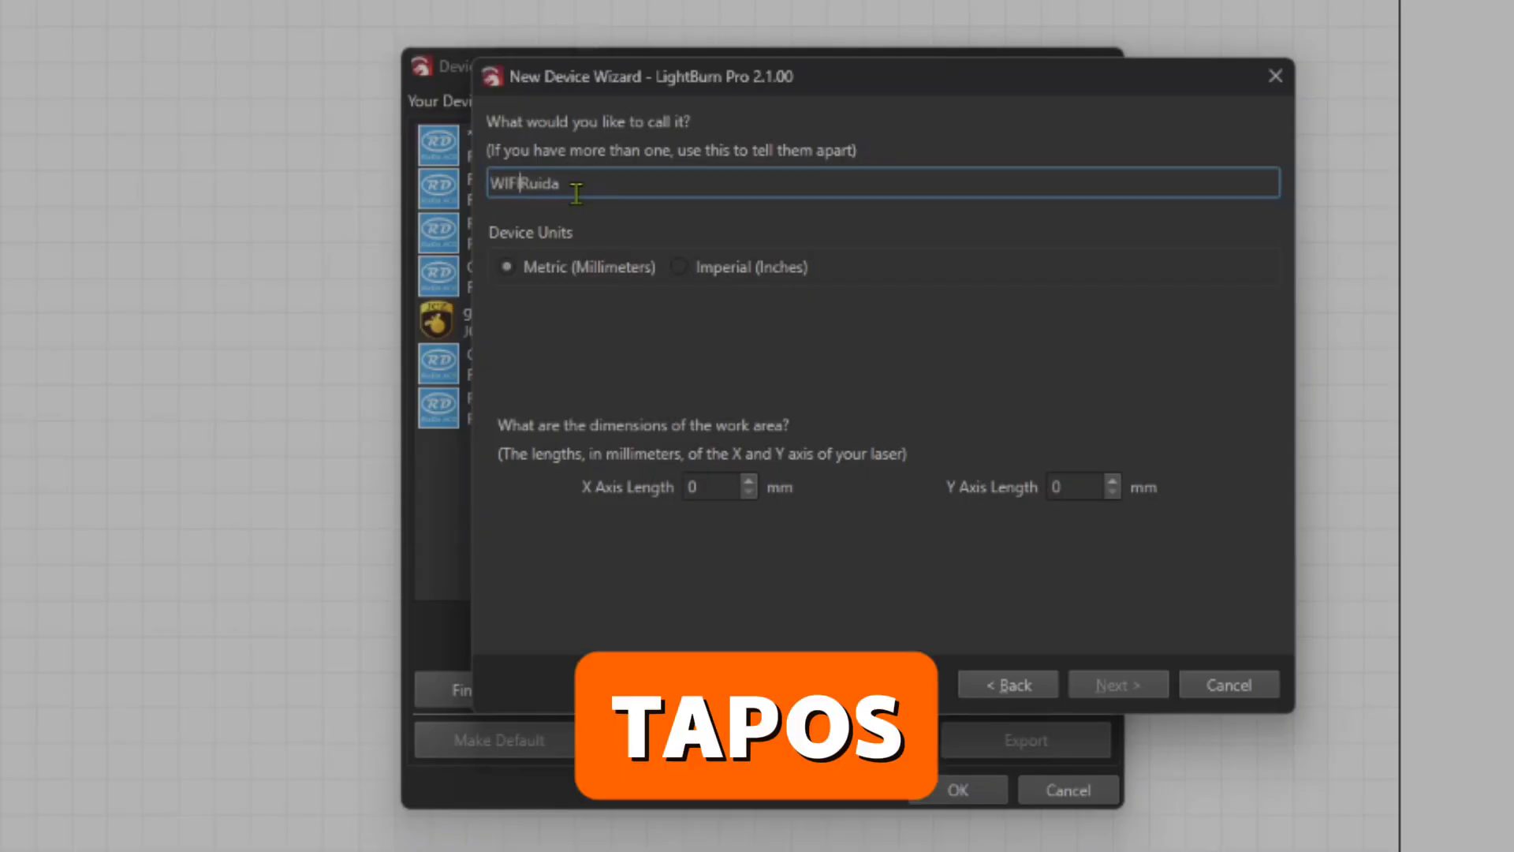
text(_)
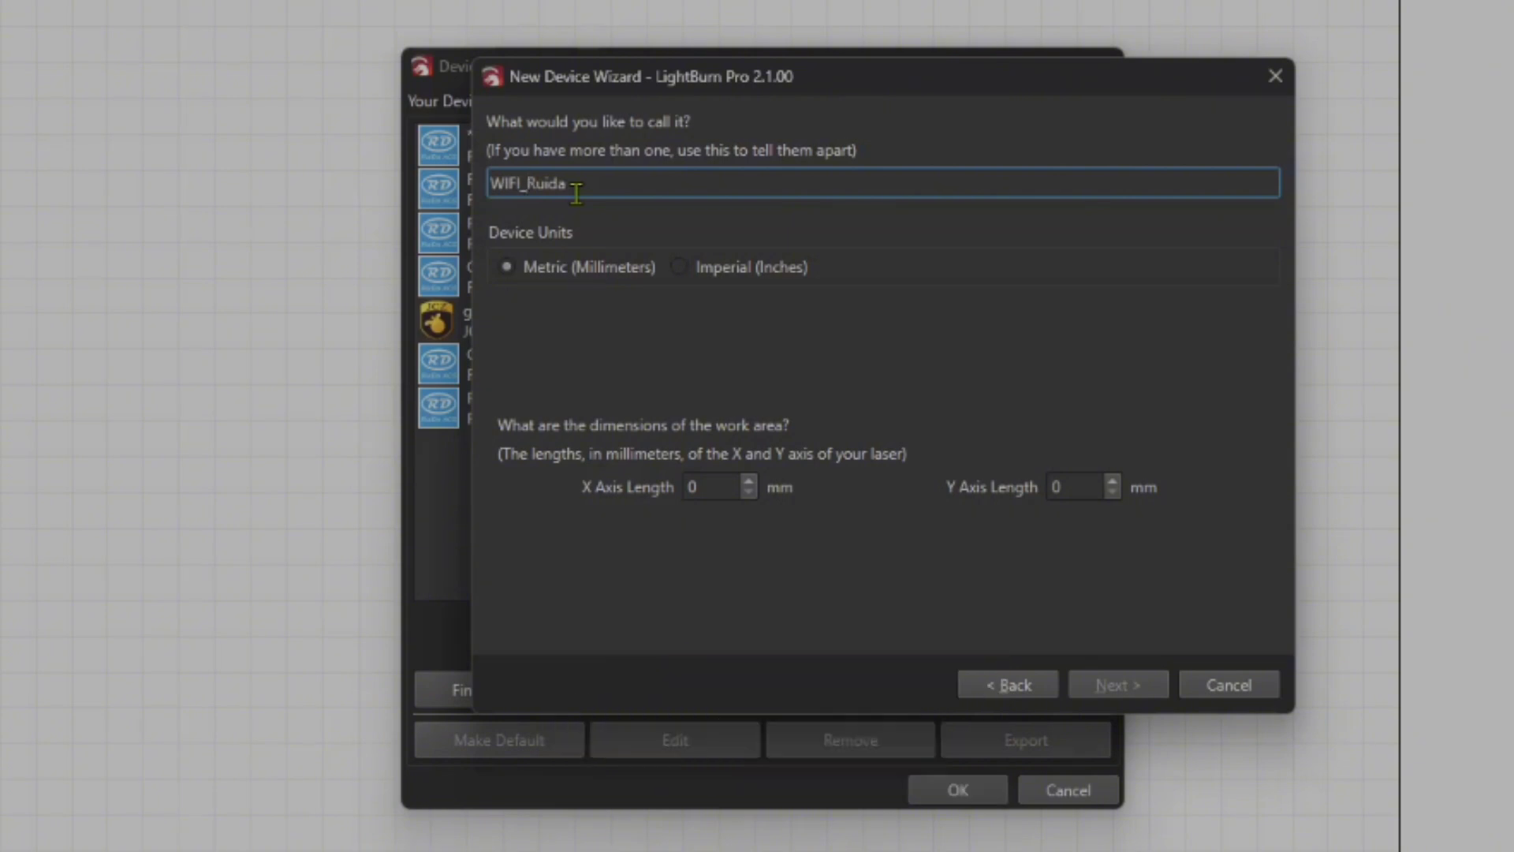
Set the work area to an X axis length of 1000 mm and a Y axis length of 600 mm
key(Tab)
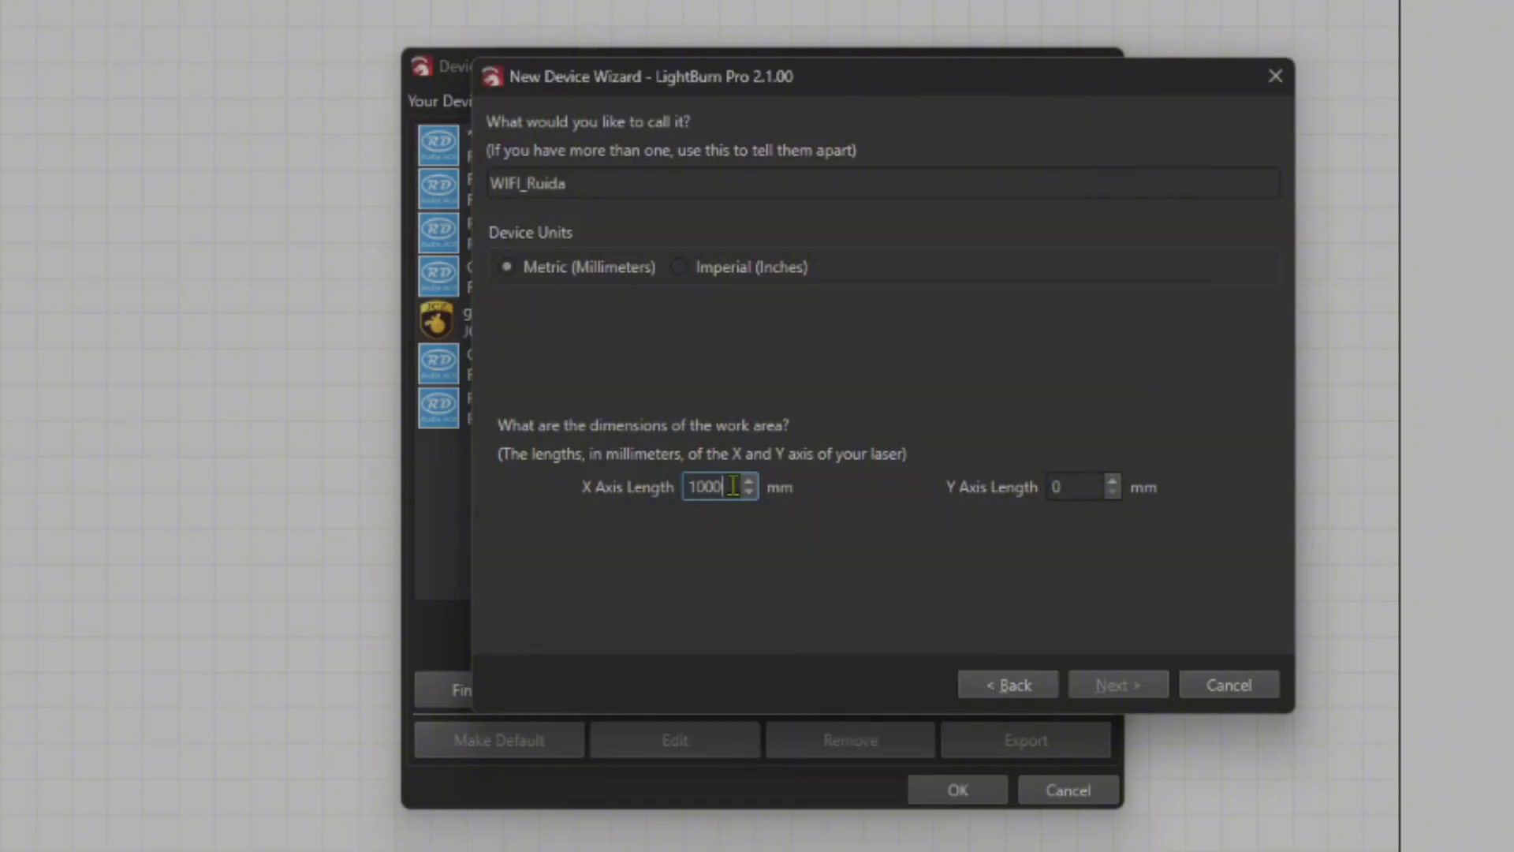
key(Tab)
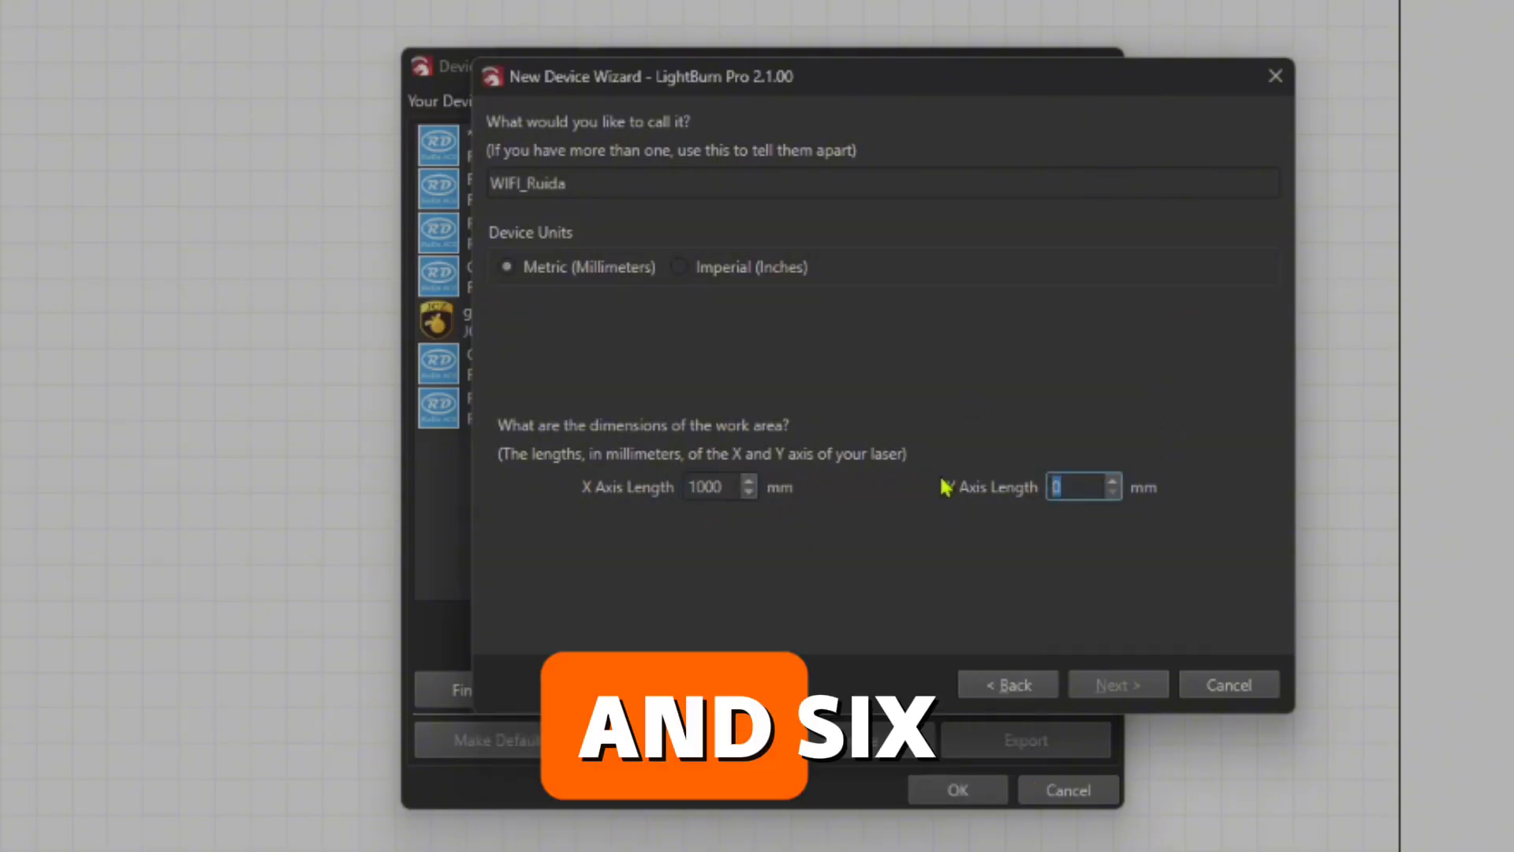
text(600)
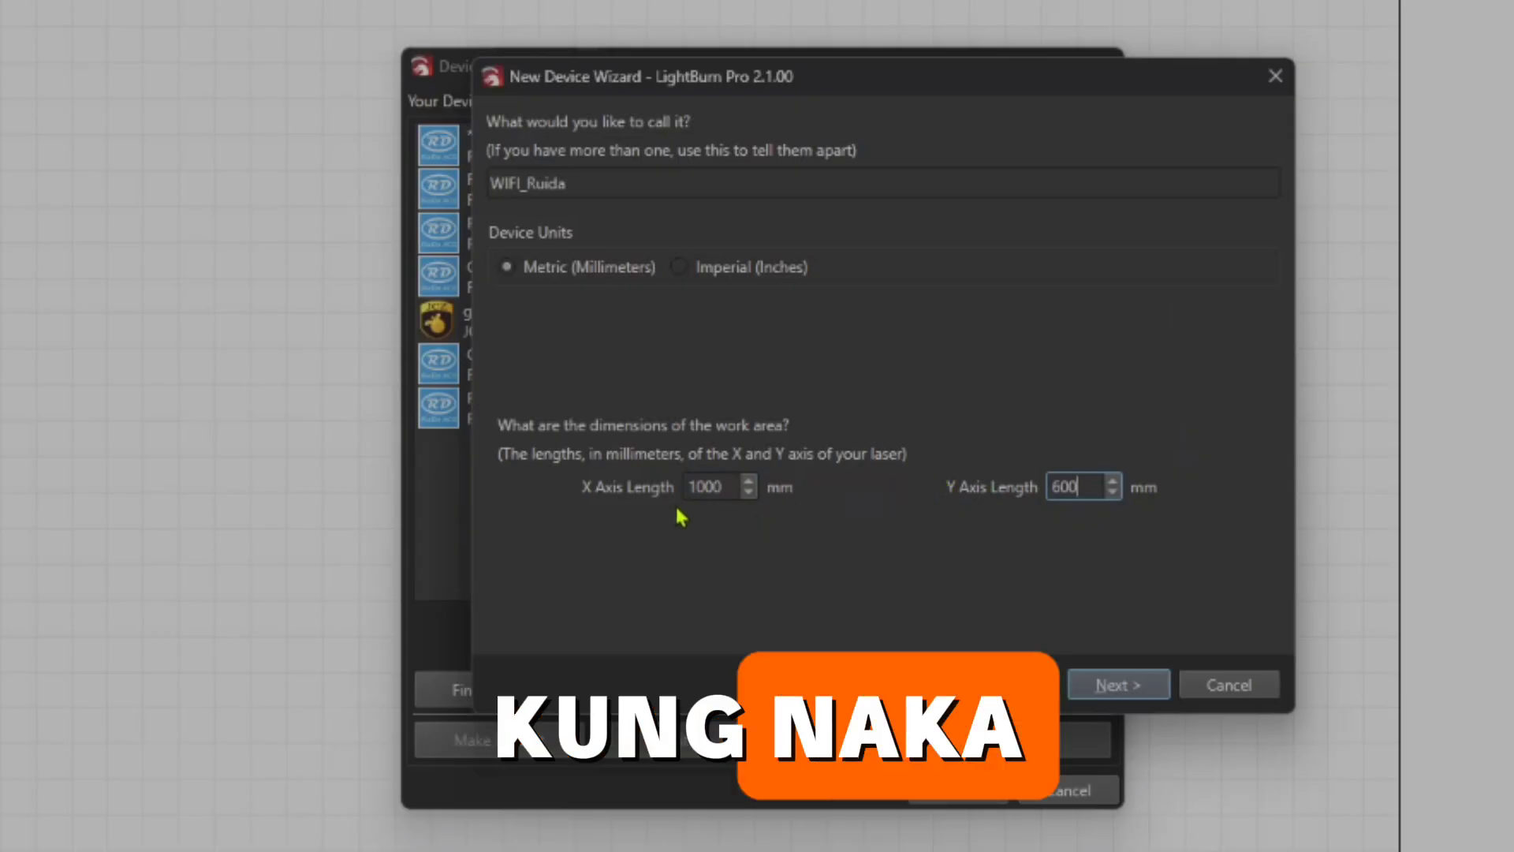
Change the work area to an X axis length of 1300 mm and a Y axis length of 900 mm
click(727, 486)
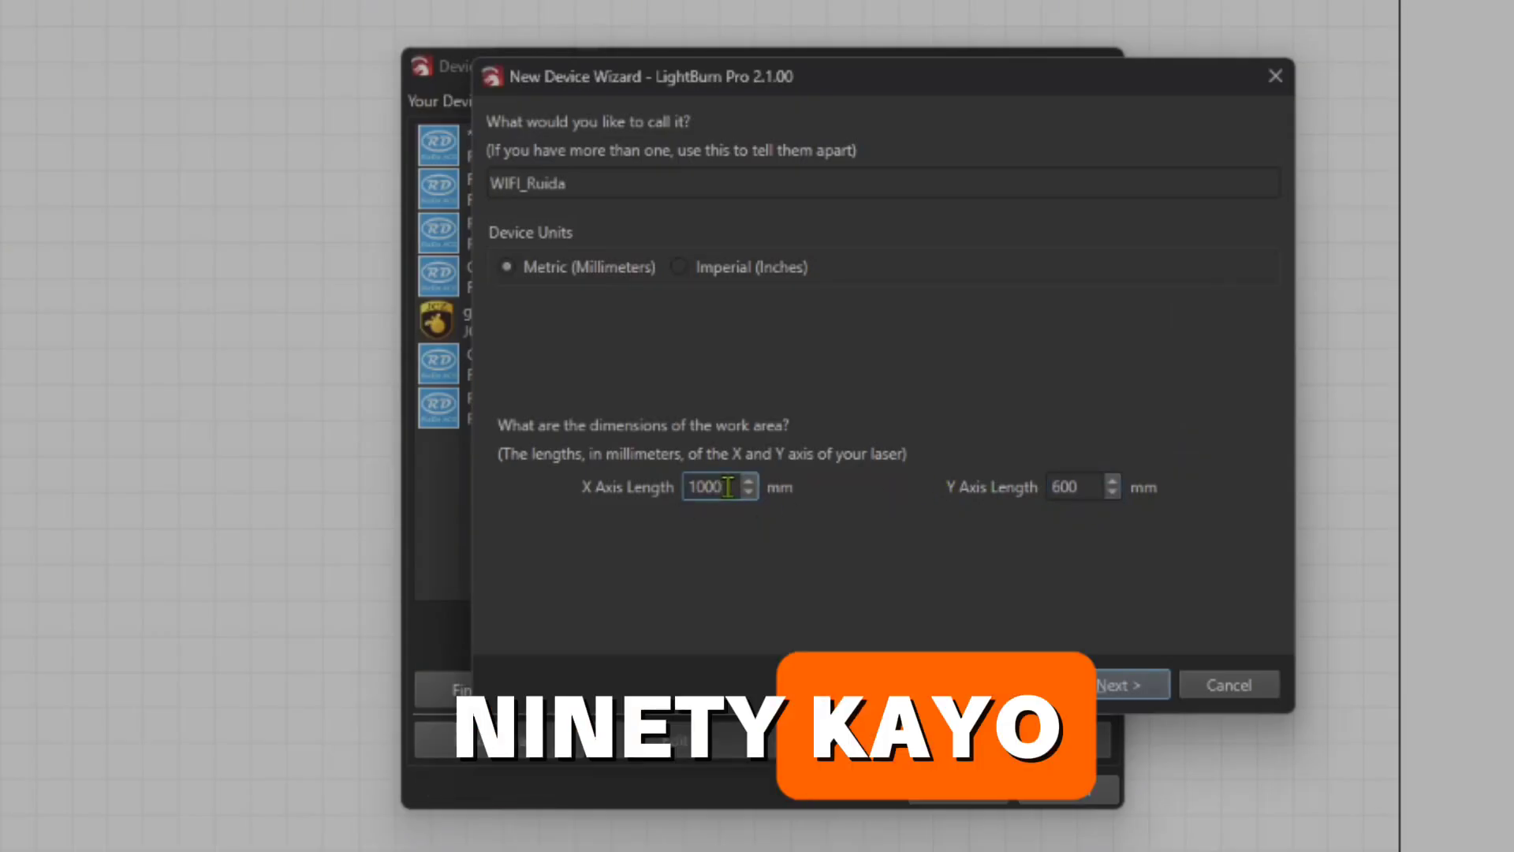
drag(727, 487, 627, 465)
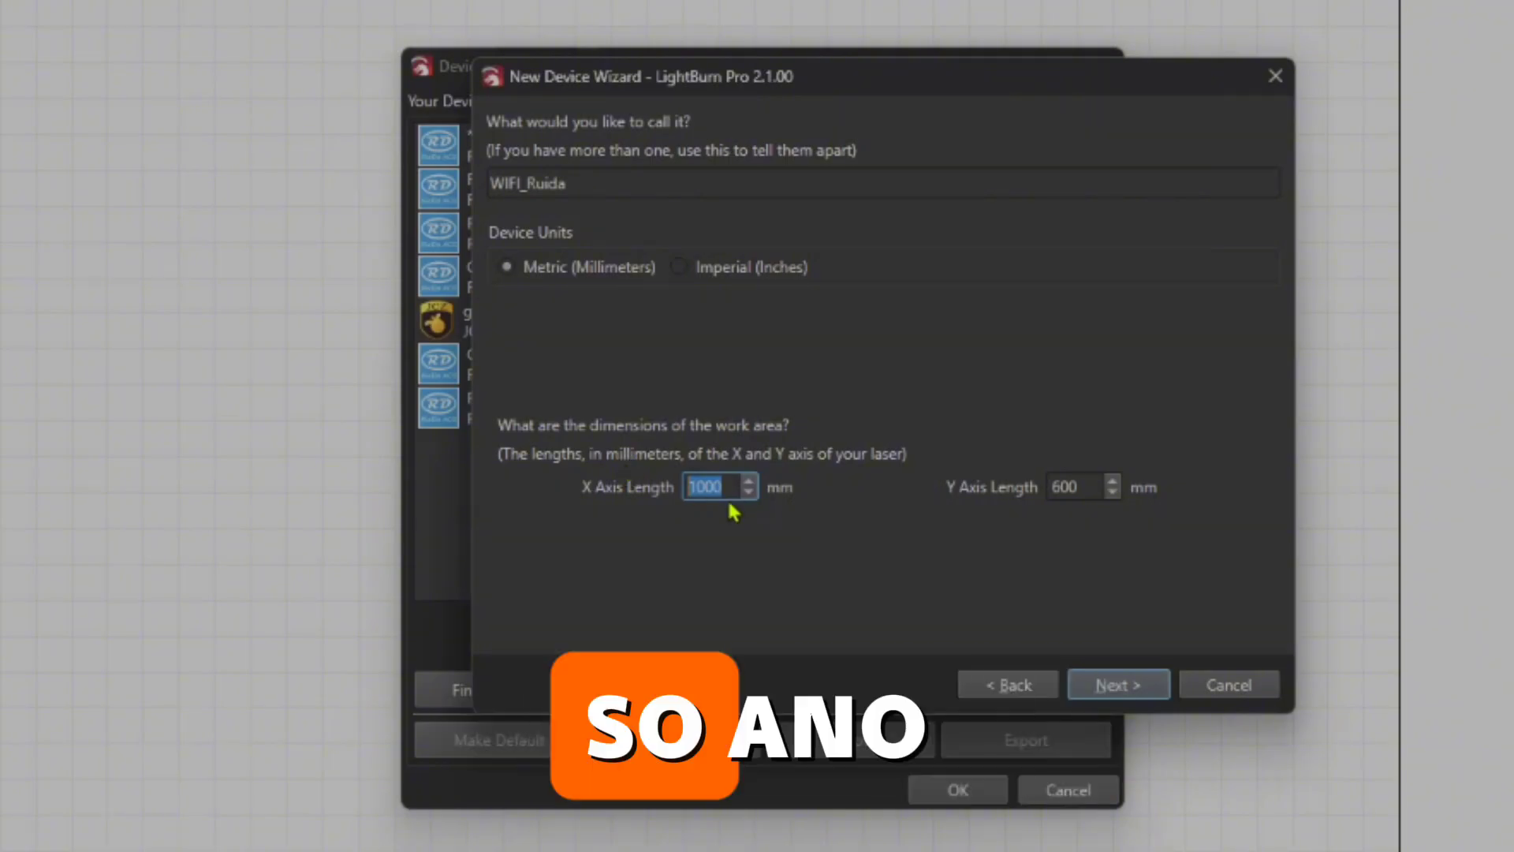
click(707, 487)
key(BackSpace)
text(3)
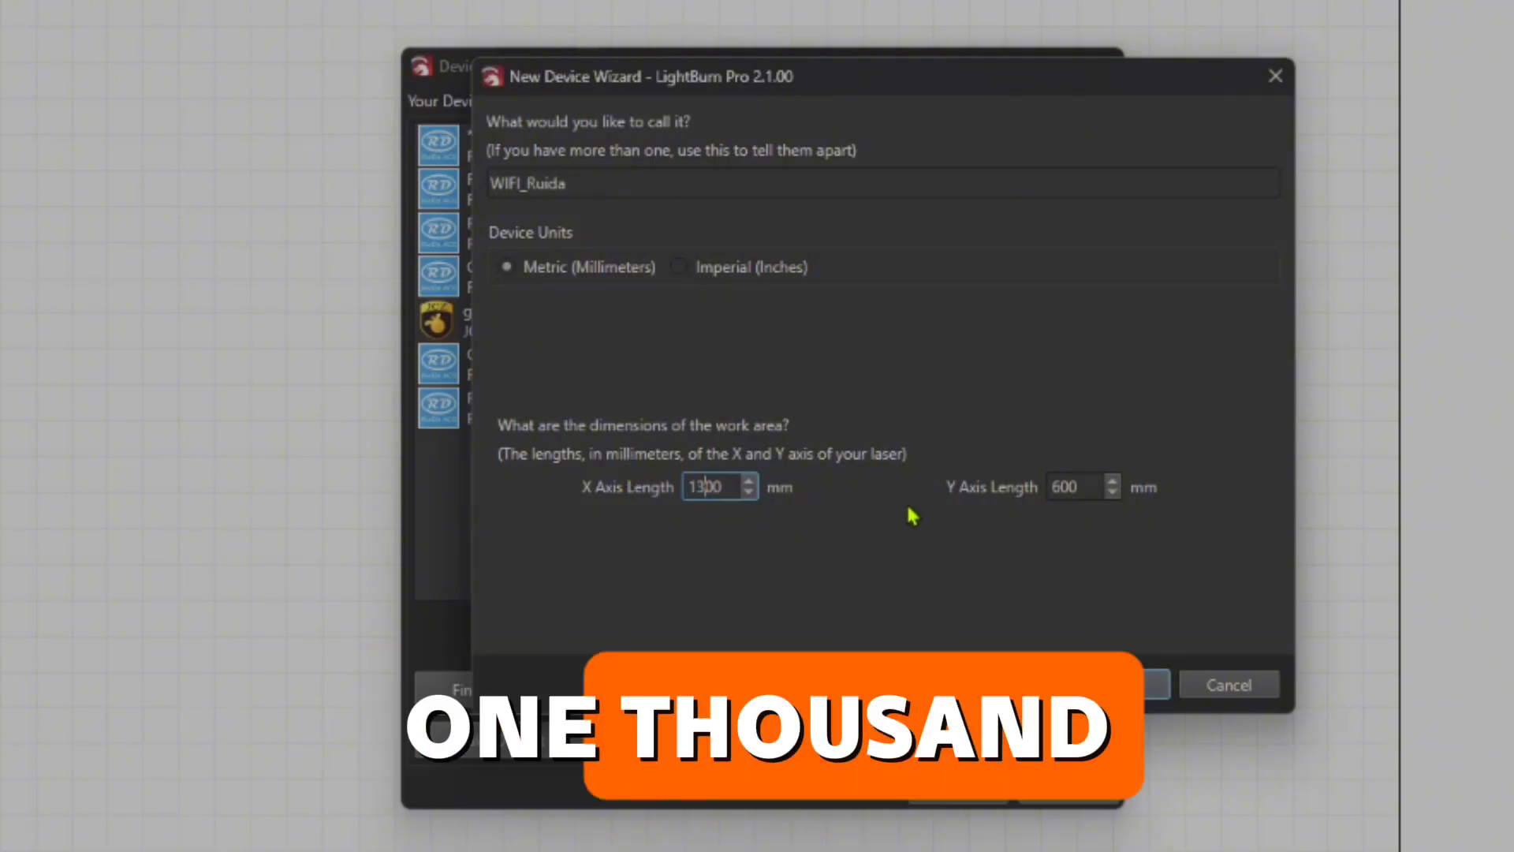
key(Tab)
text(900)
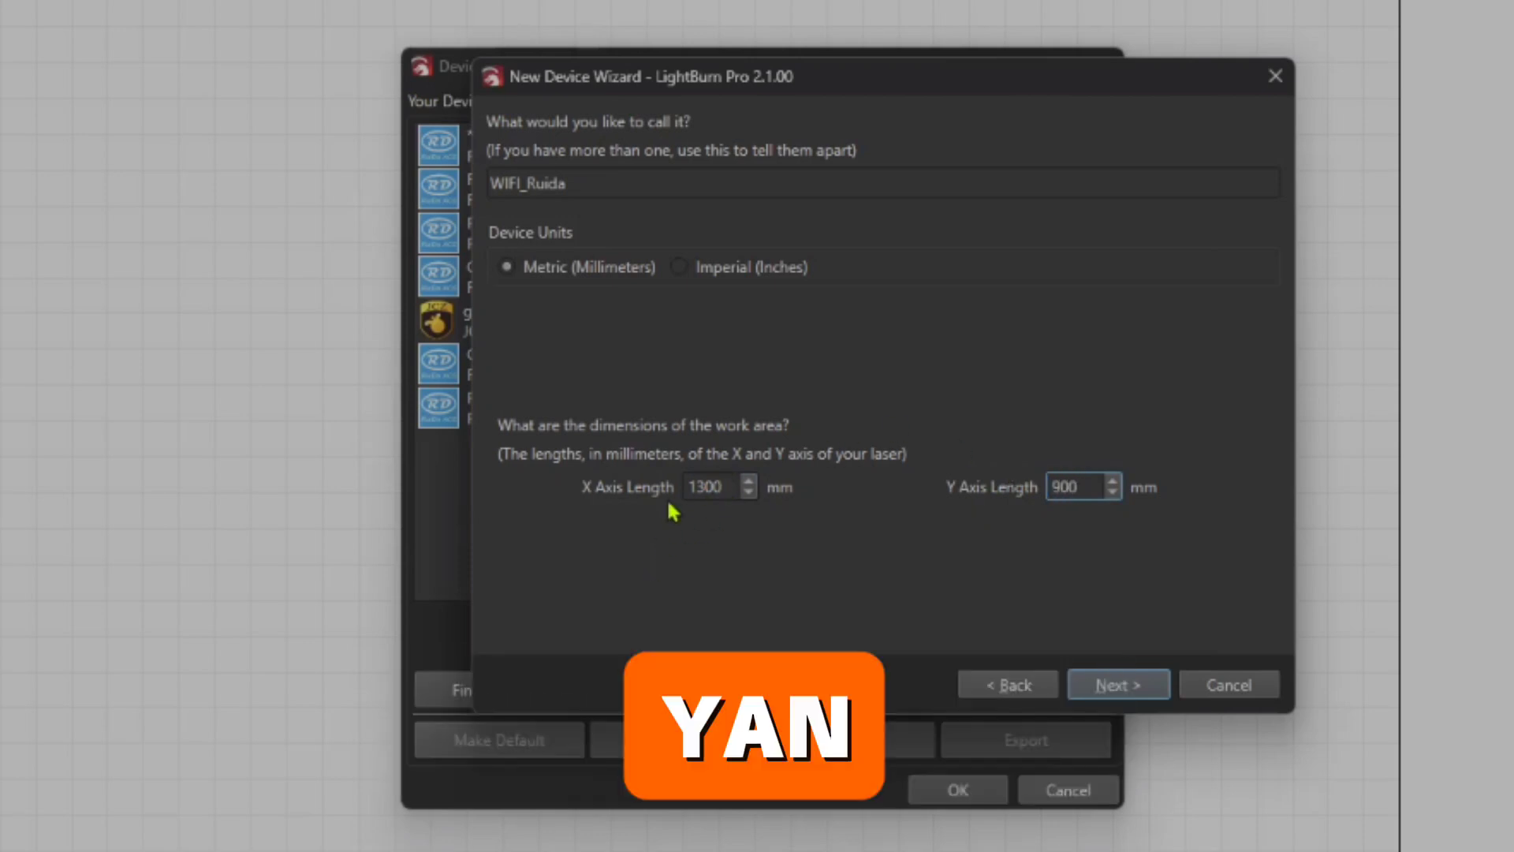
Change the work area to an X axis length of 600 mm and a Y axis length of 400 mm
double_click(721, 484)
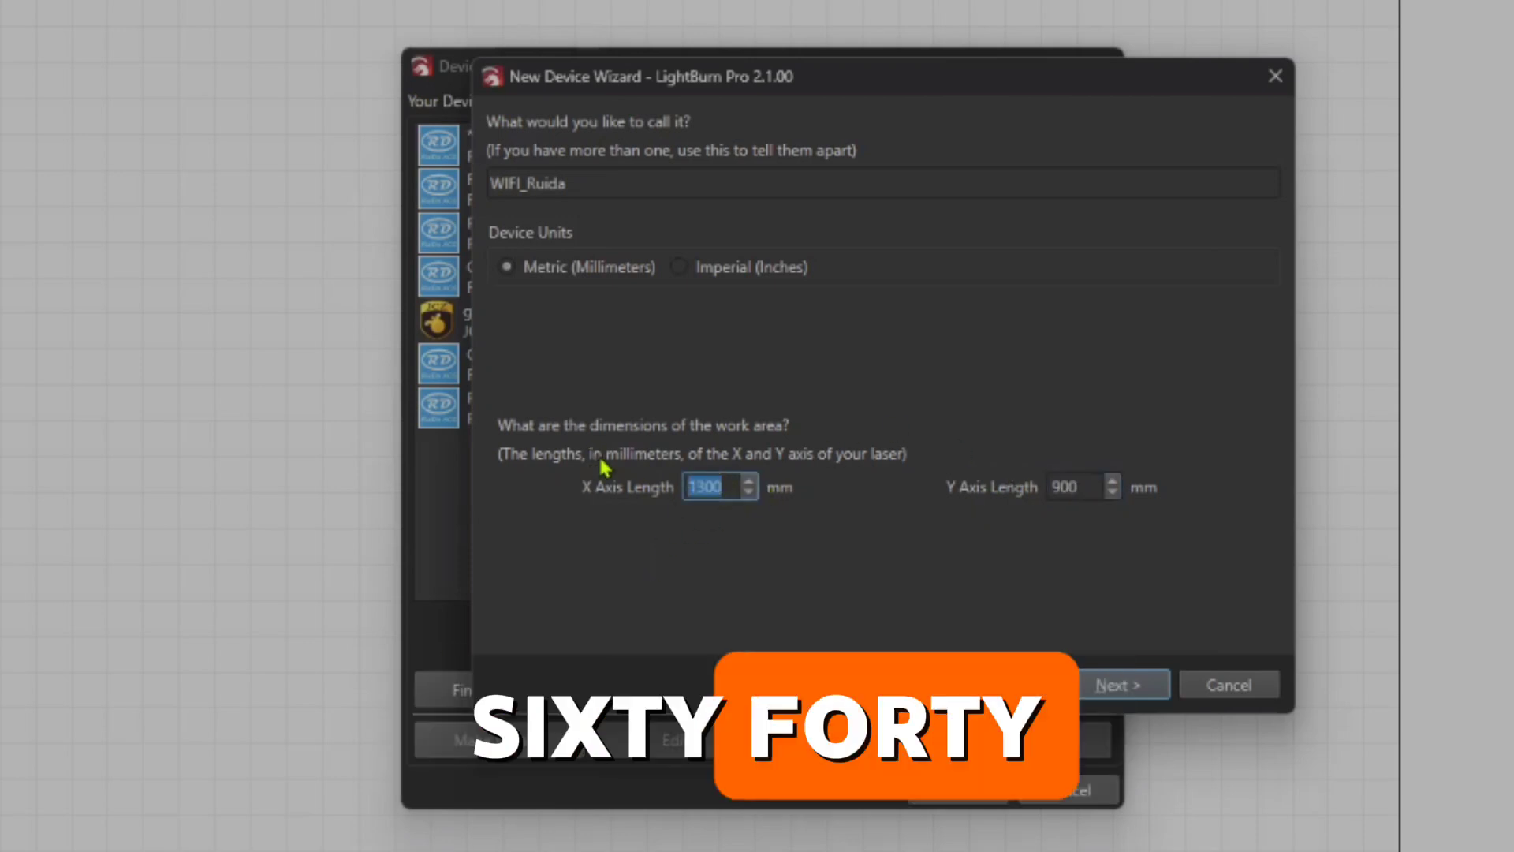
text(600)
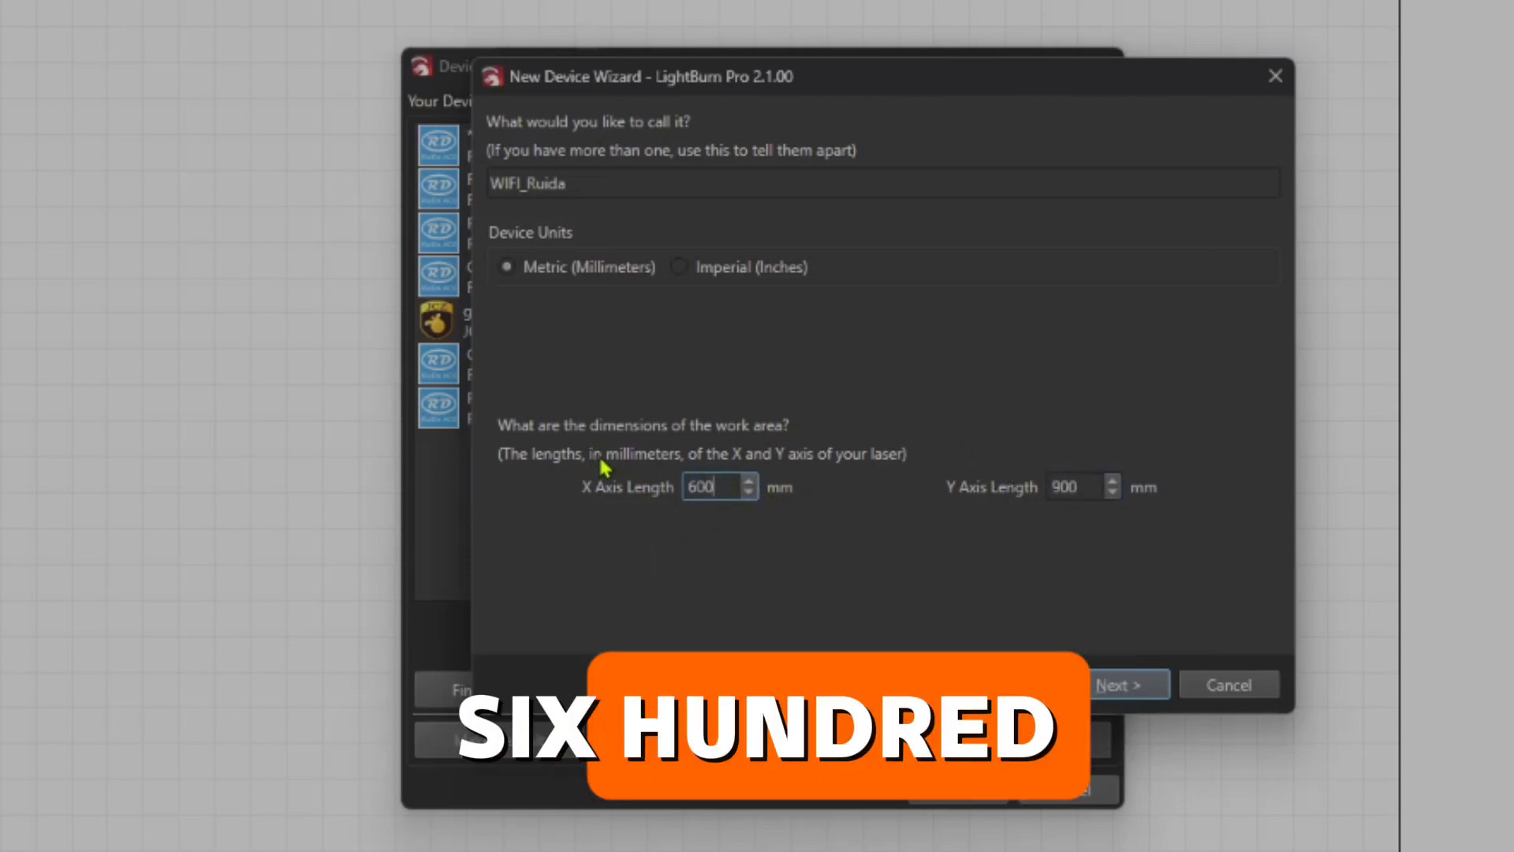
double_click(1073, 486)
text(400)
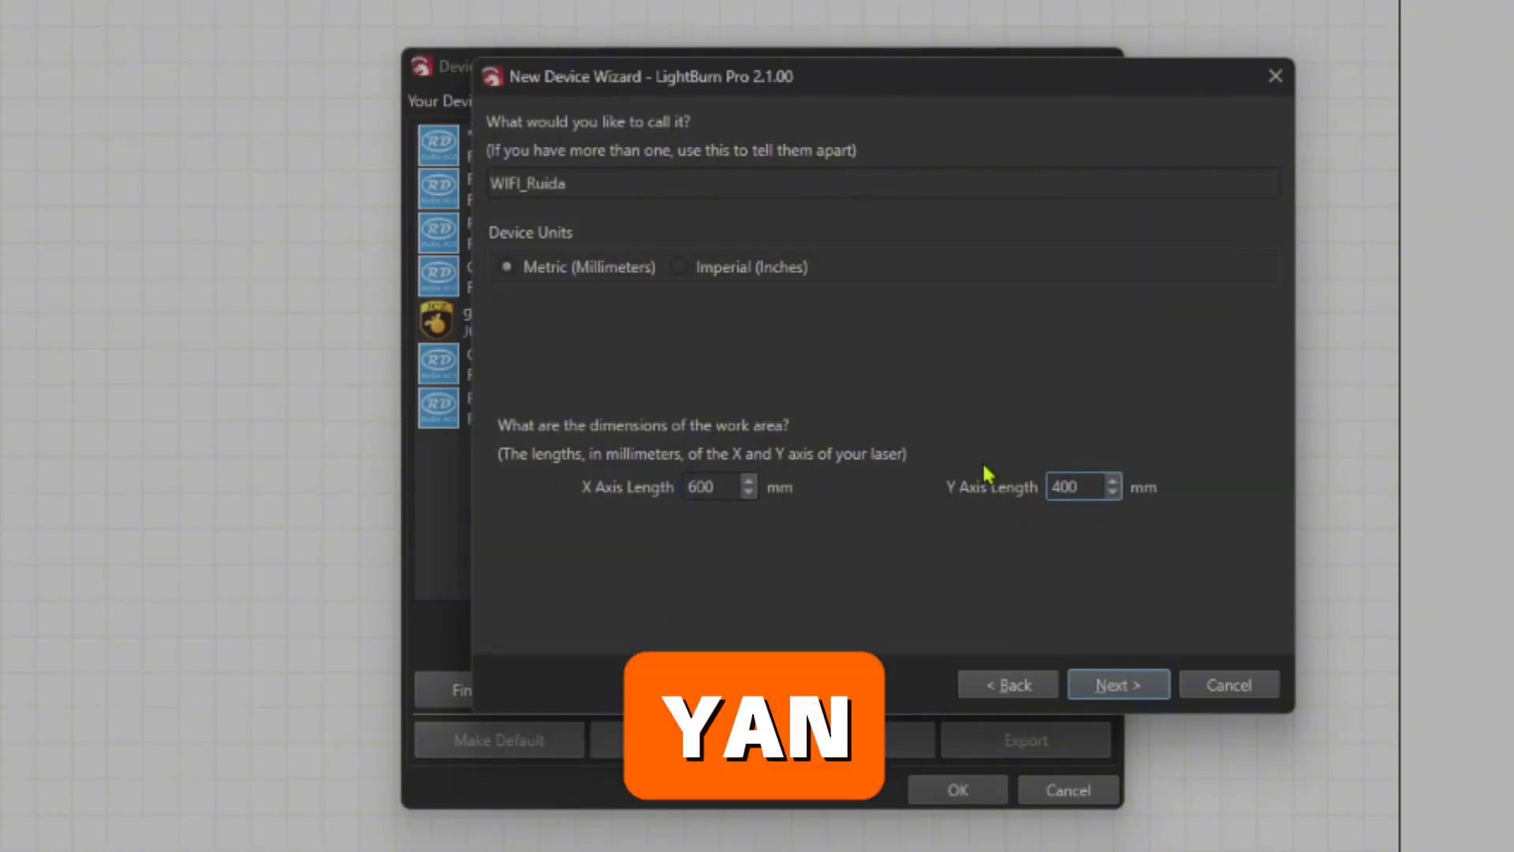
click(696, 486)
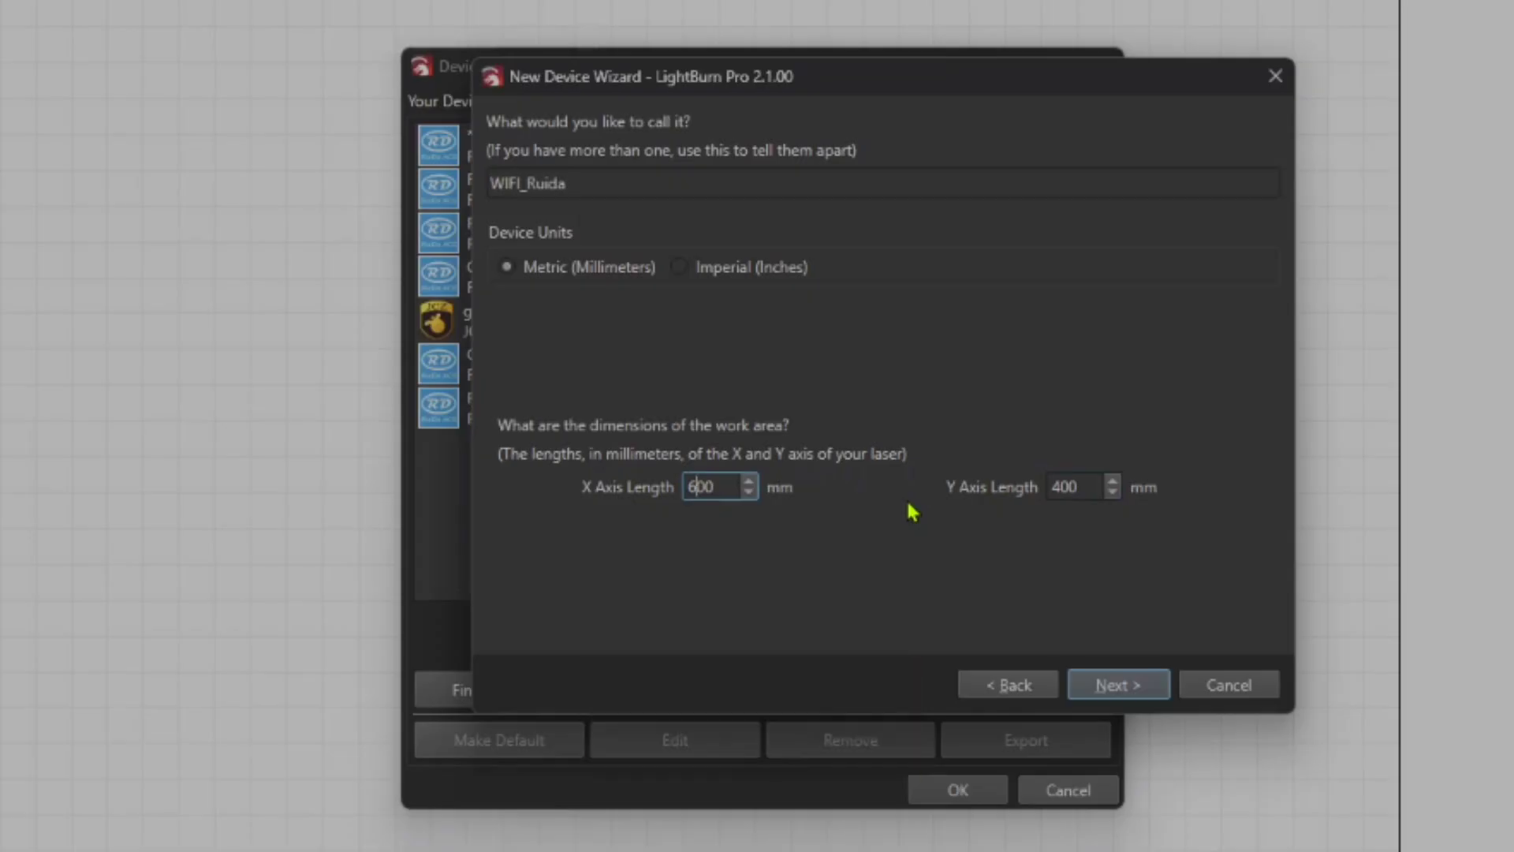
Change the work area's X axis length to 500 mm and accept the device dimensions
key(BackSpace)
text(5)
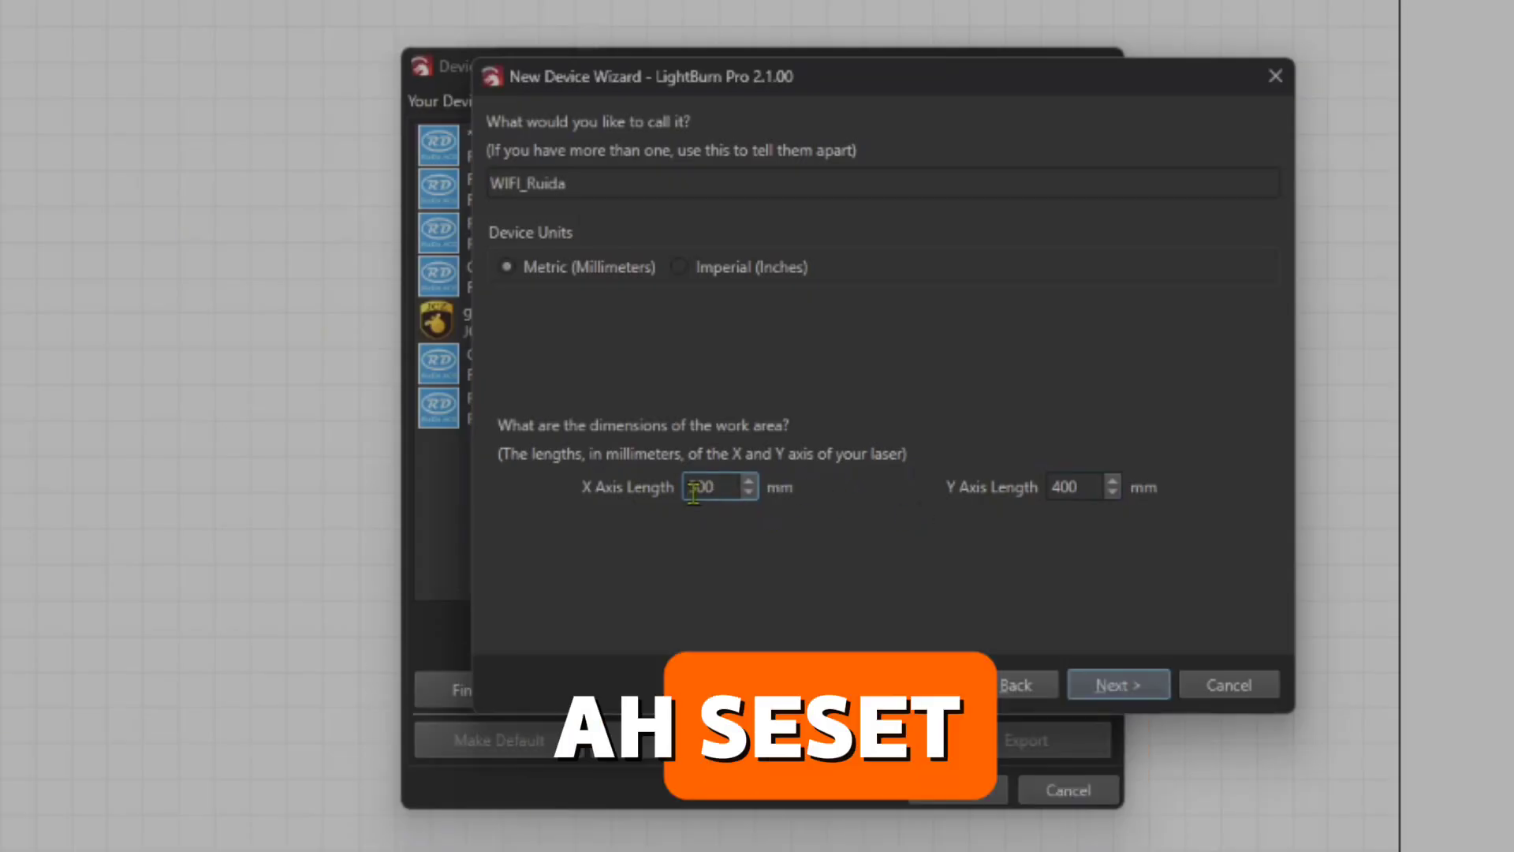
click(1120, 685)
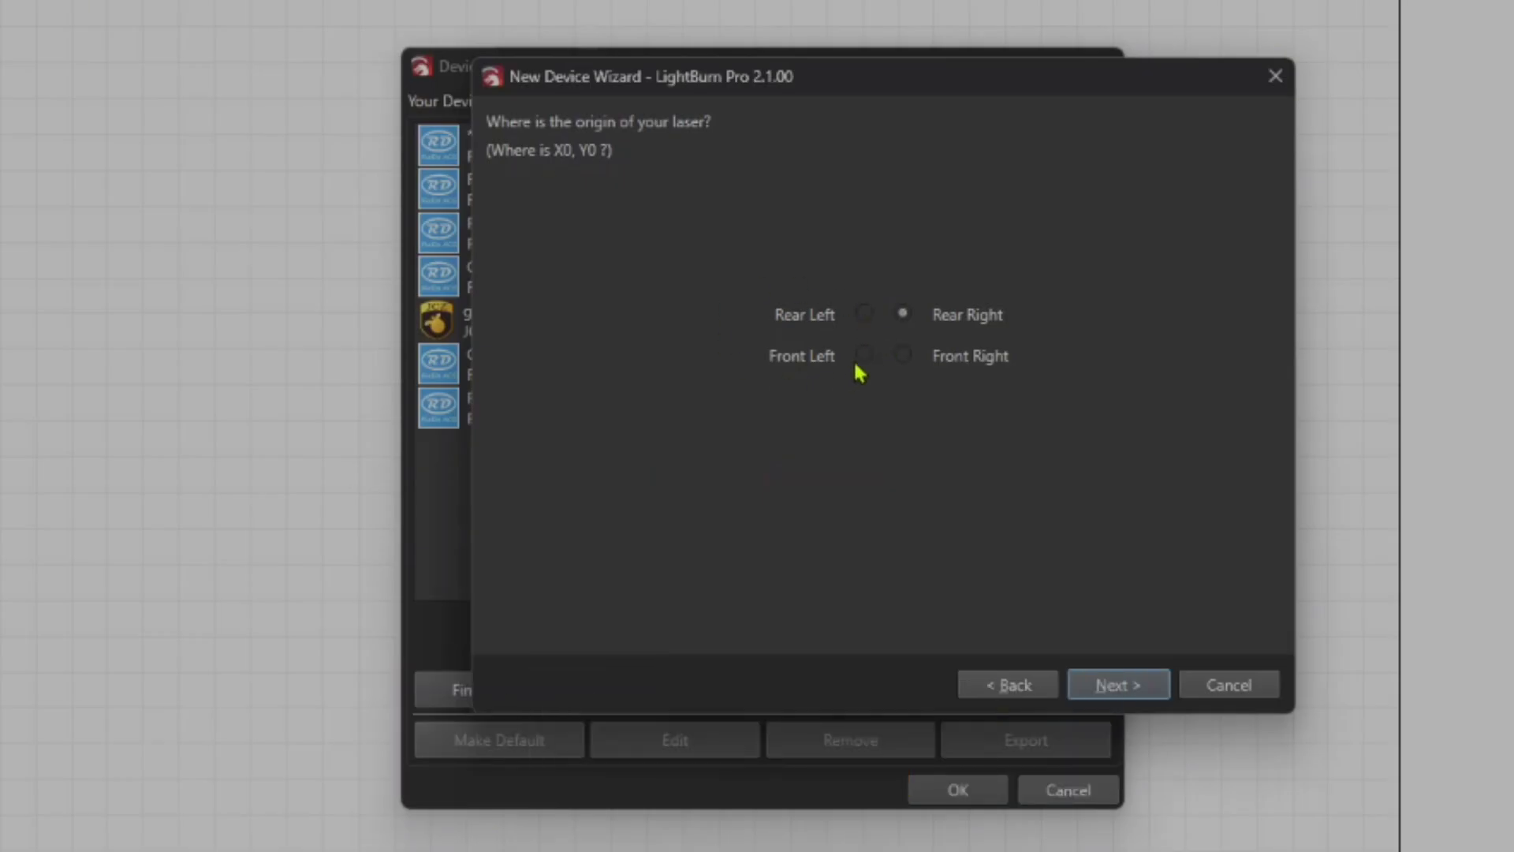
Set the laser origin to Rear Left and finish adding the new device
click(866, 316)
click(1114, 686)
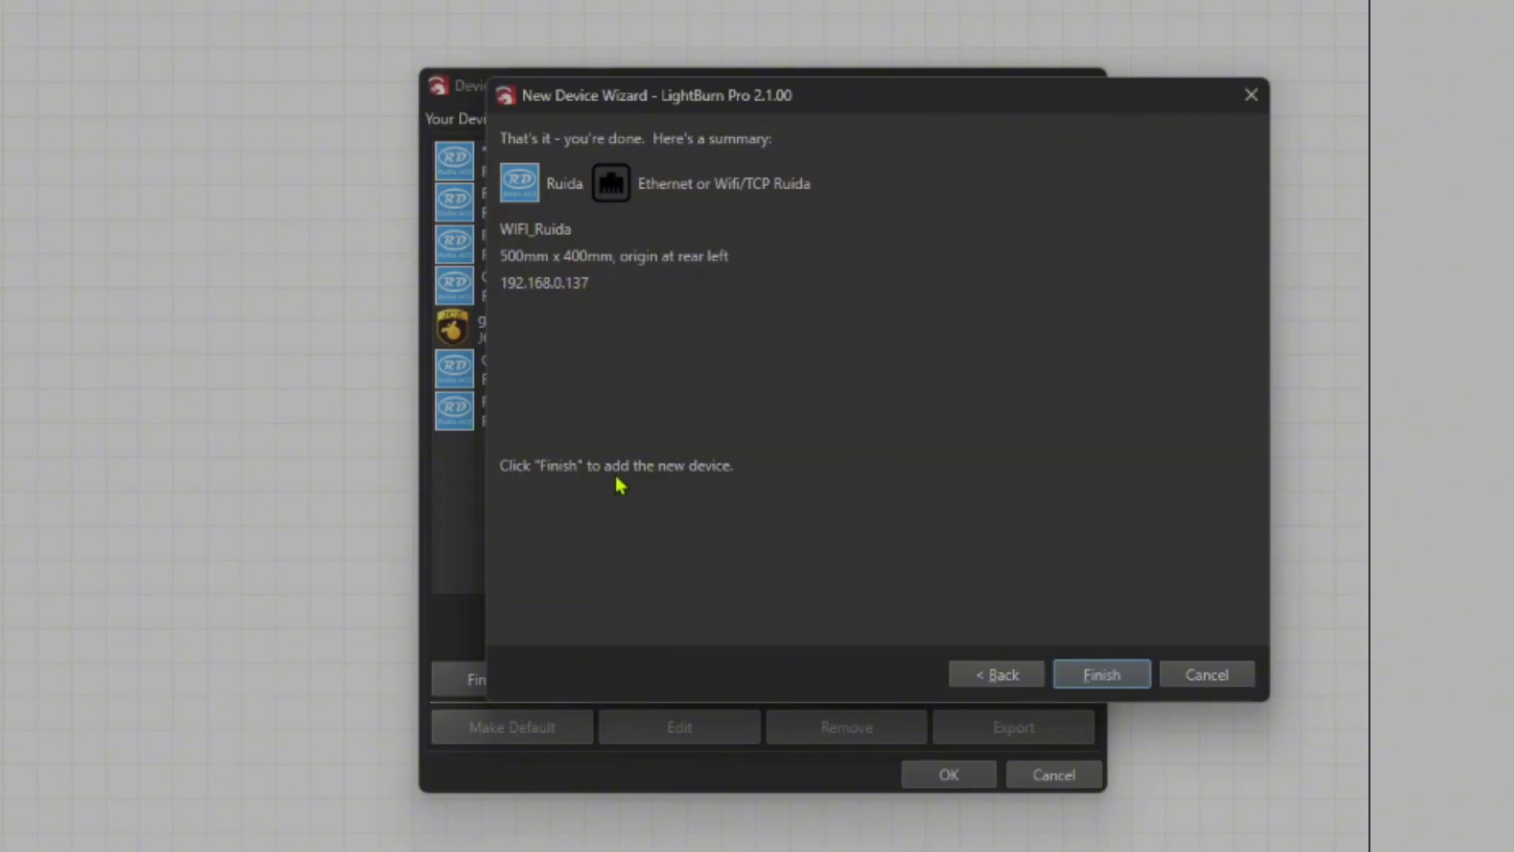
click(1101, 674)
Confirm the device list with WIFI_Ruida selected and make WIFI_Ruida the active laser device
click(516, 464)
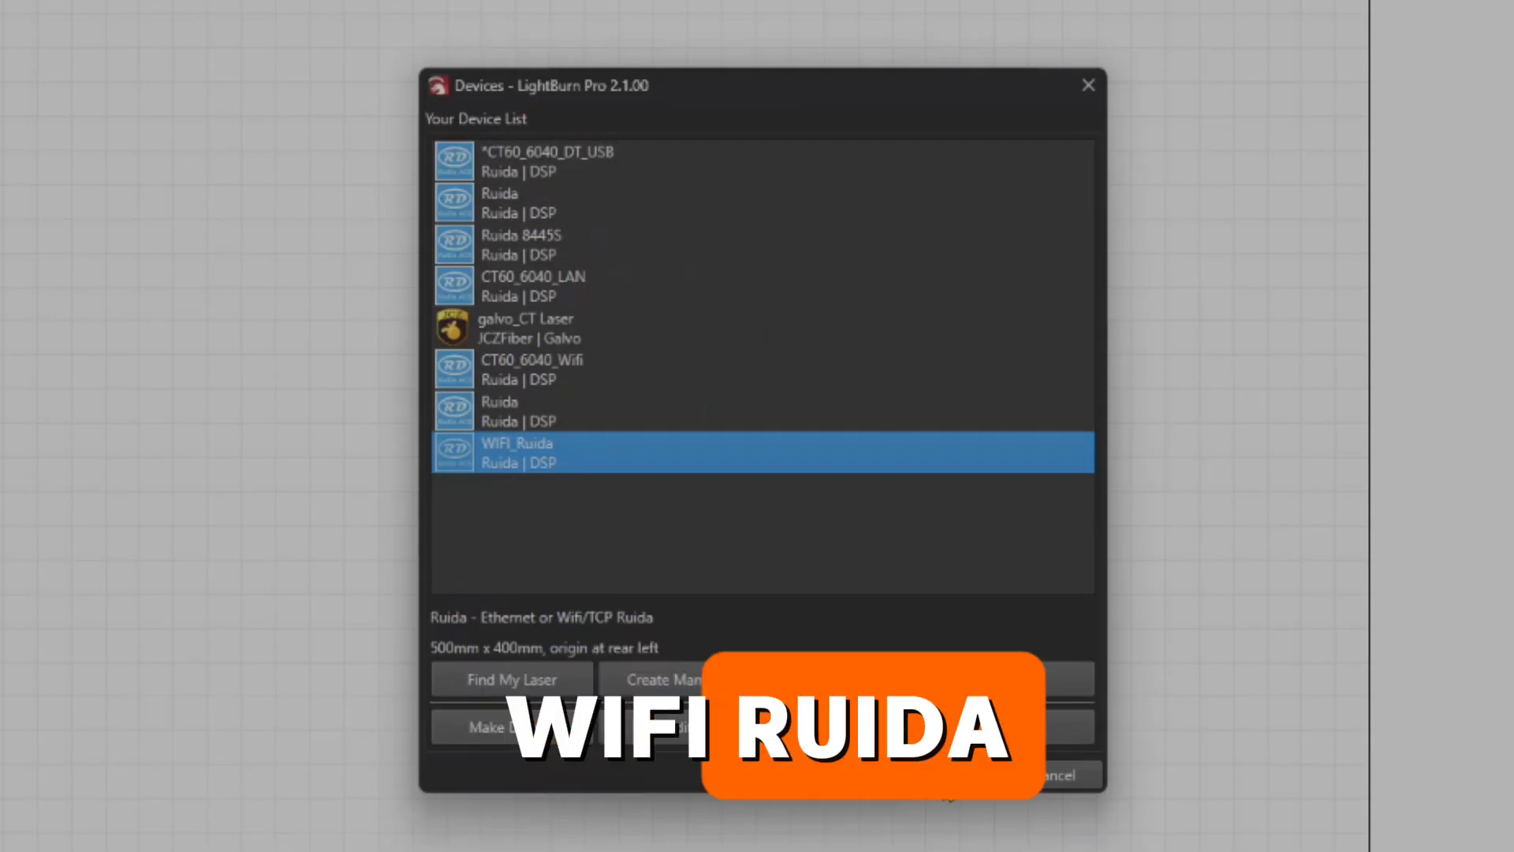
click(946, 774)
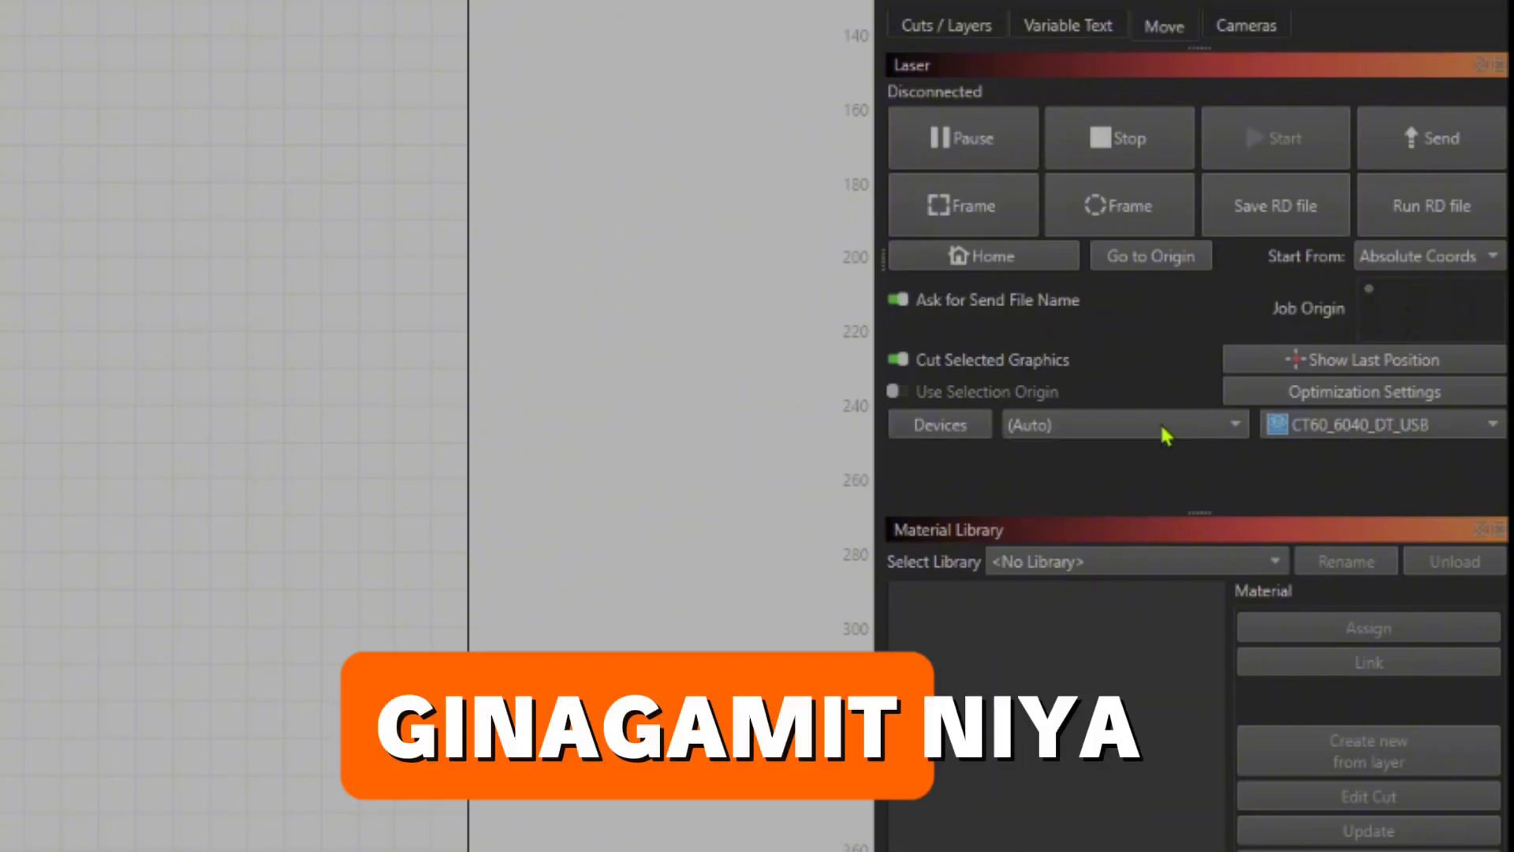
click(1376, 426)
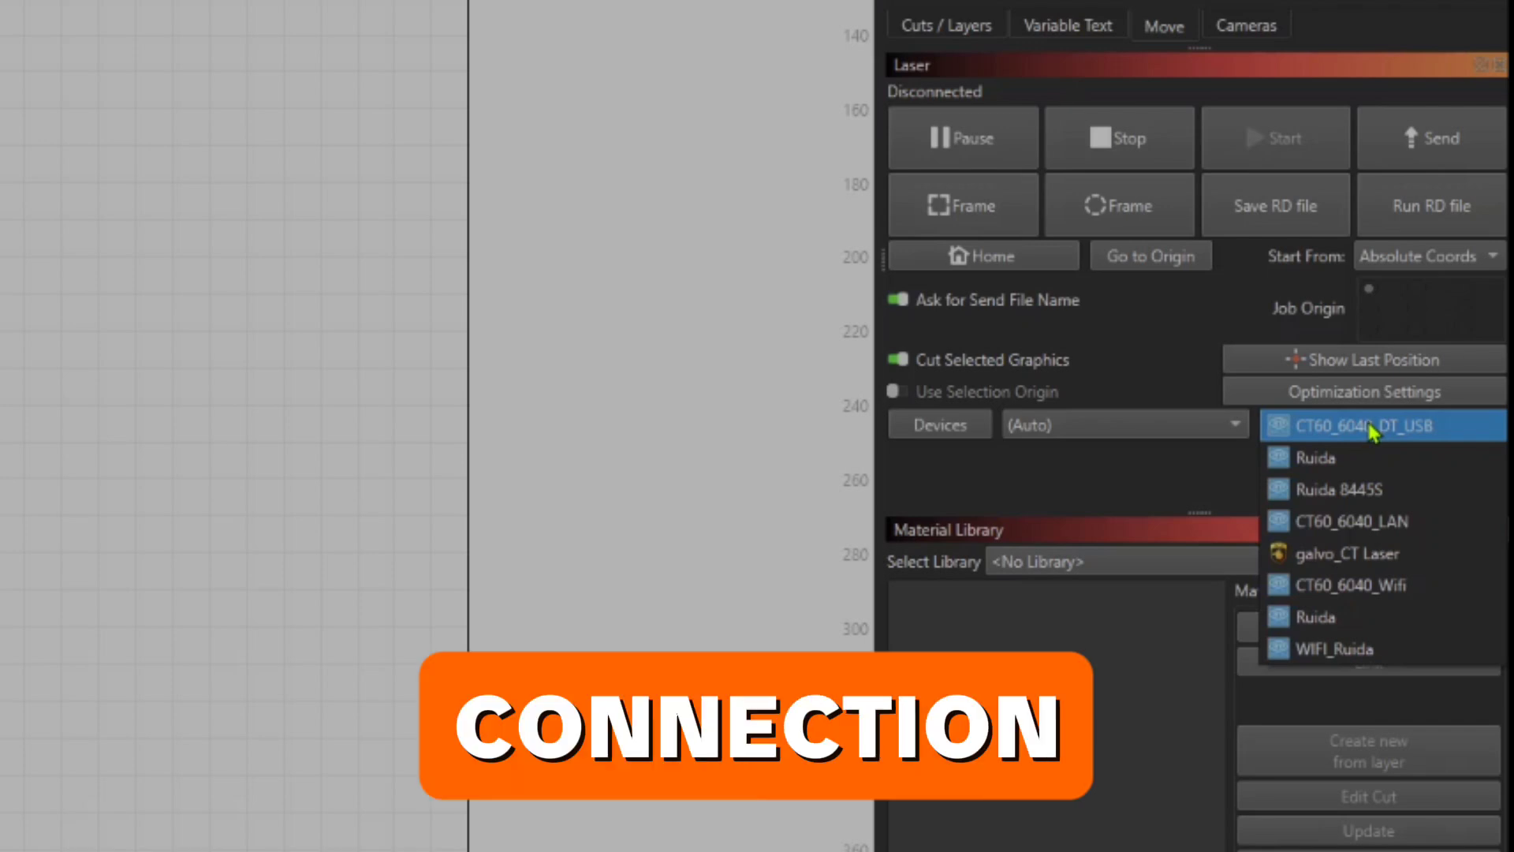
click(1333, 649)
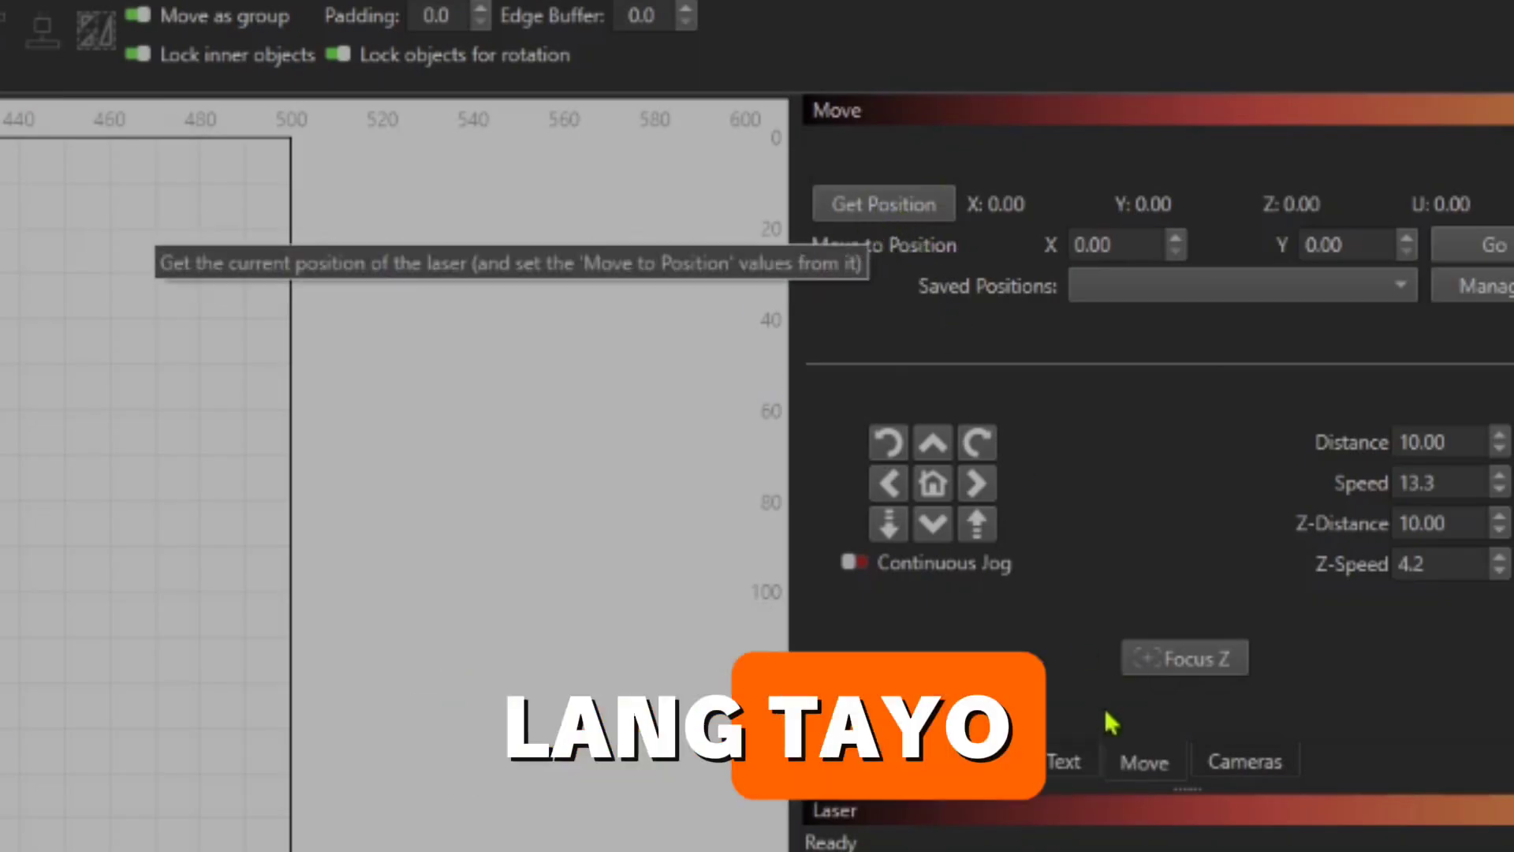
Get the laser head's current position and jog it 10 mm in the positive Y direction at a speed of 100
click(895, 211)
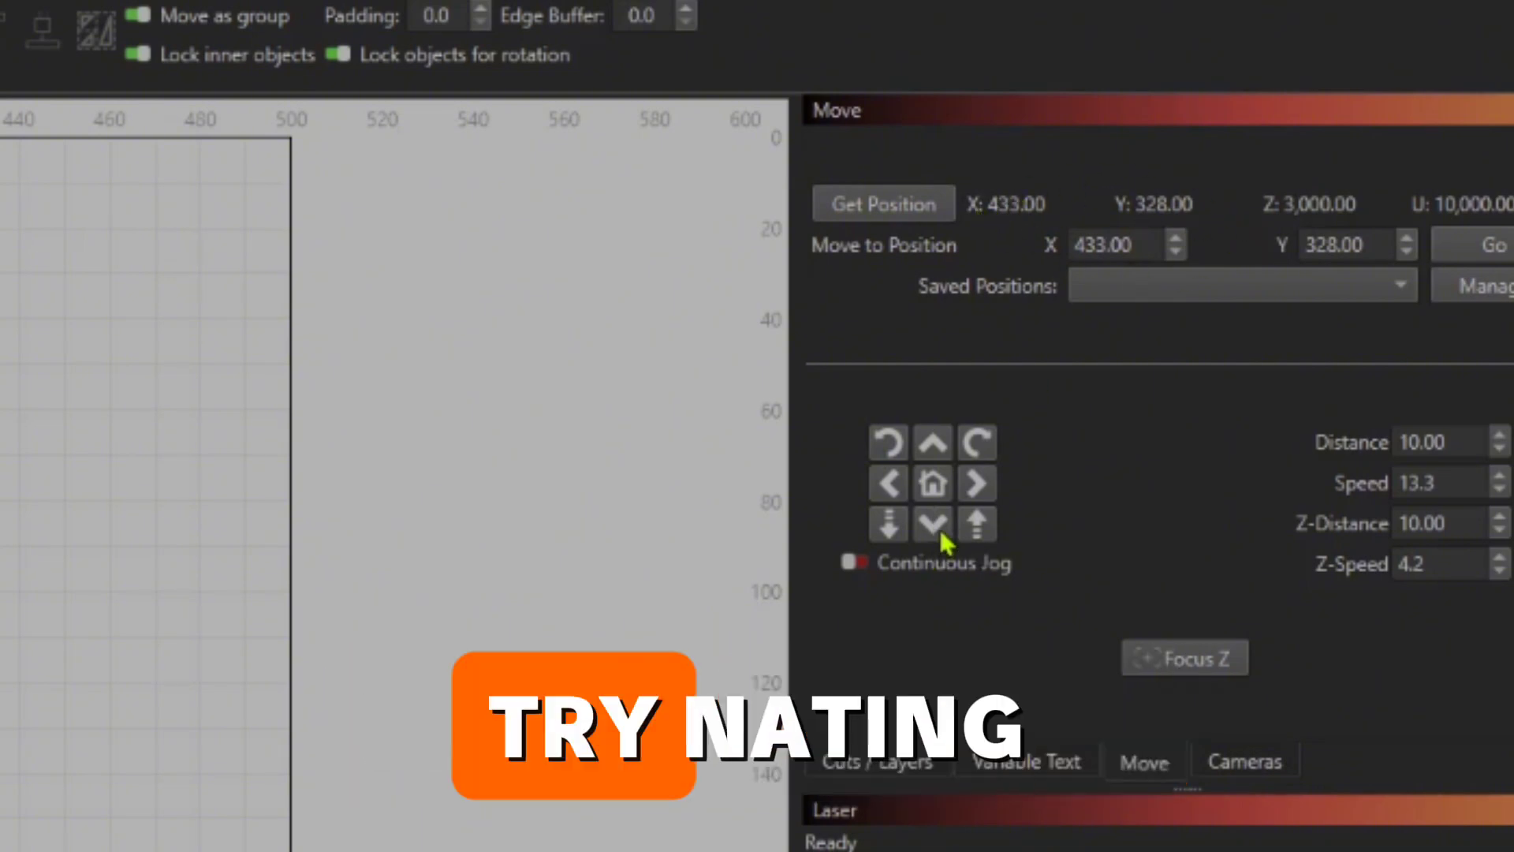
drag(1447, 484, 1322, 495)
text(1000)
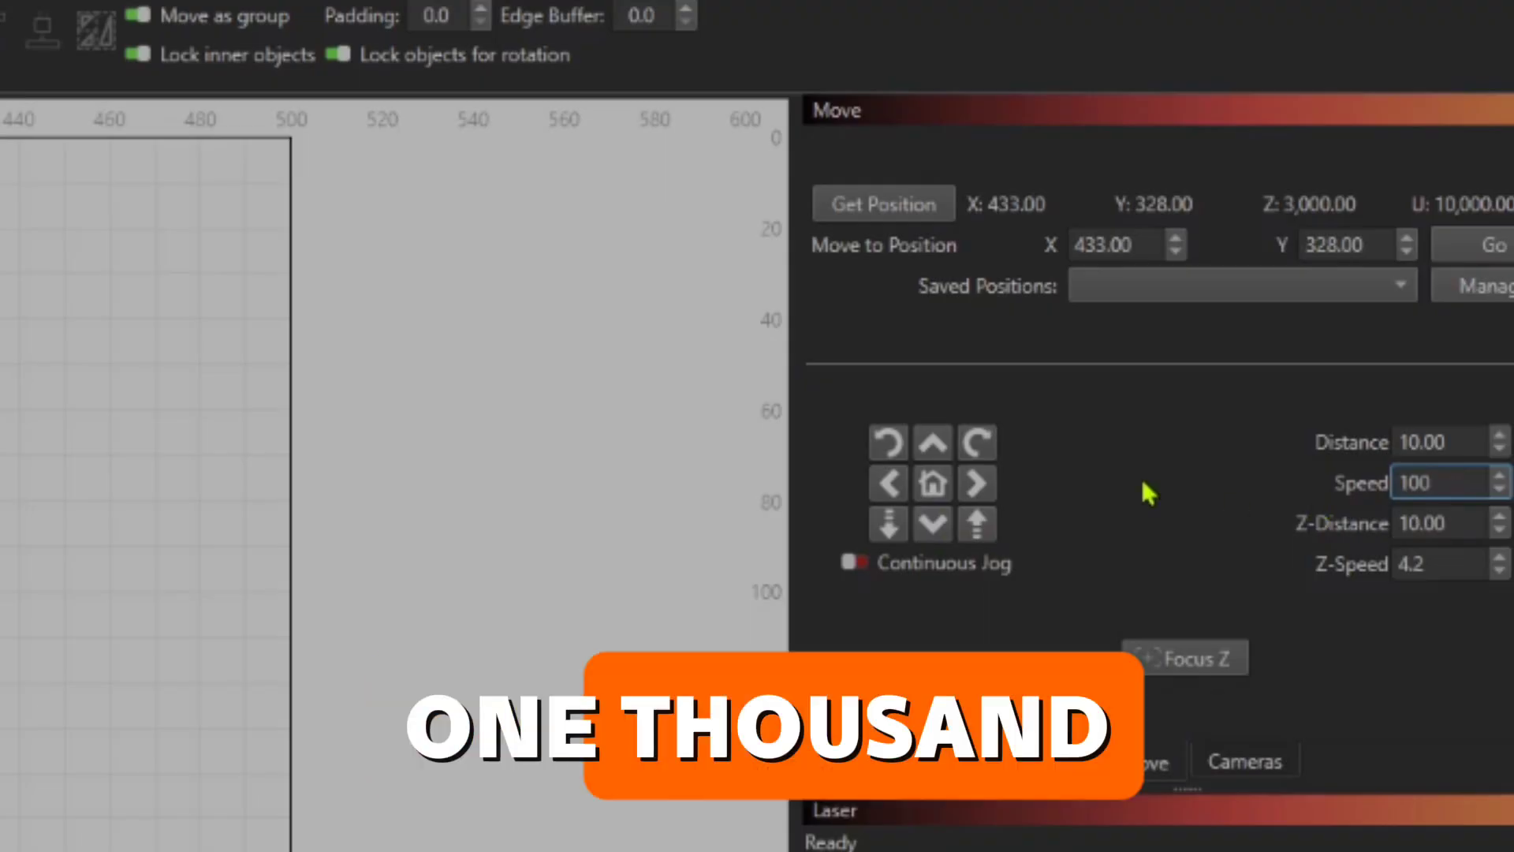
click(943, 537)
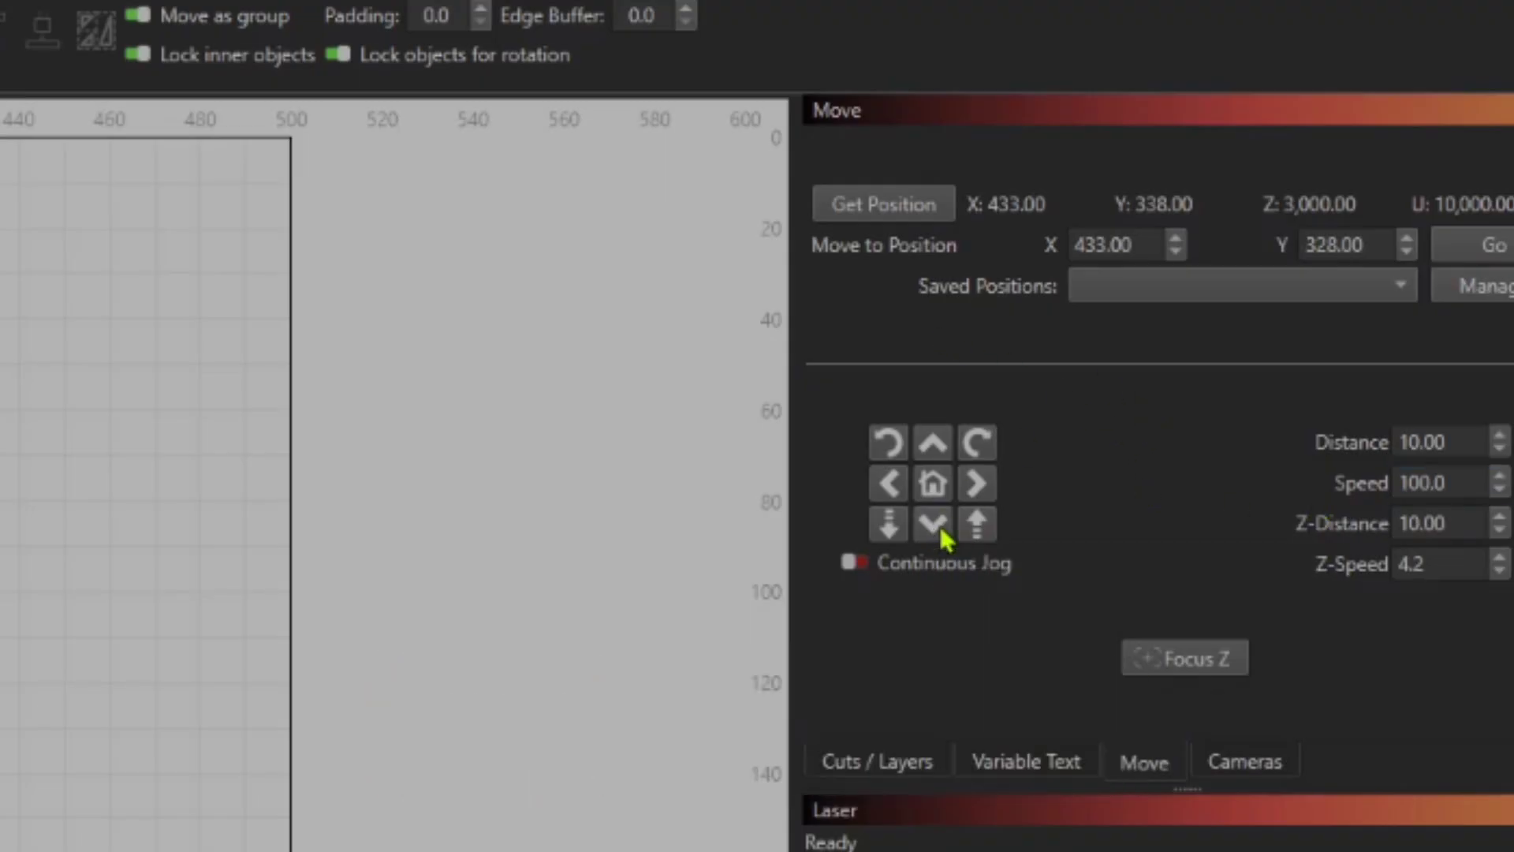
Enable Continuous Jog and test the laser head's movement down, right, up and left
click(874, 565)
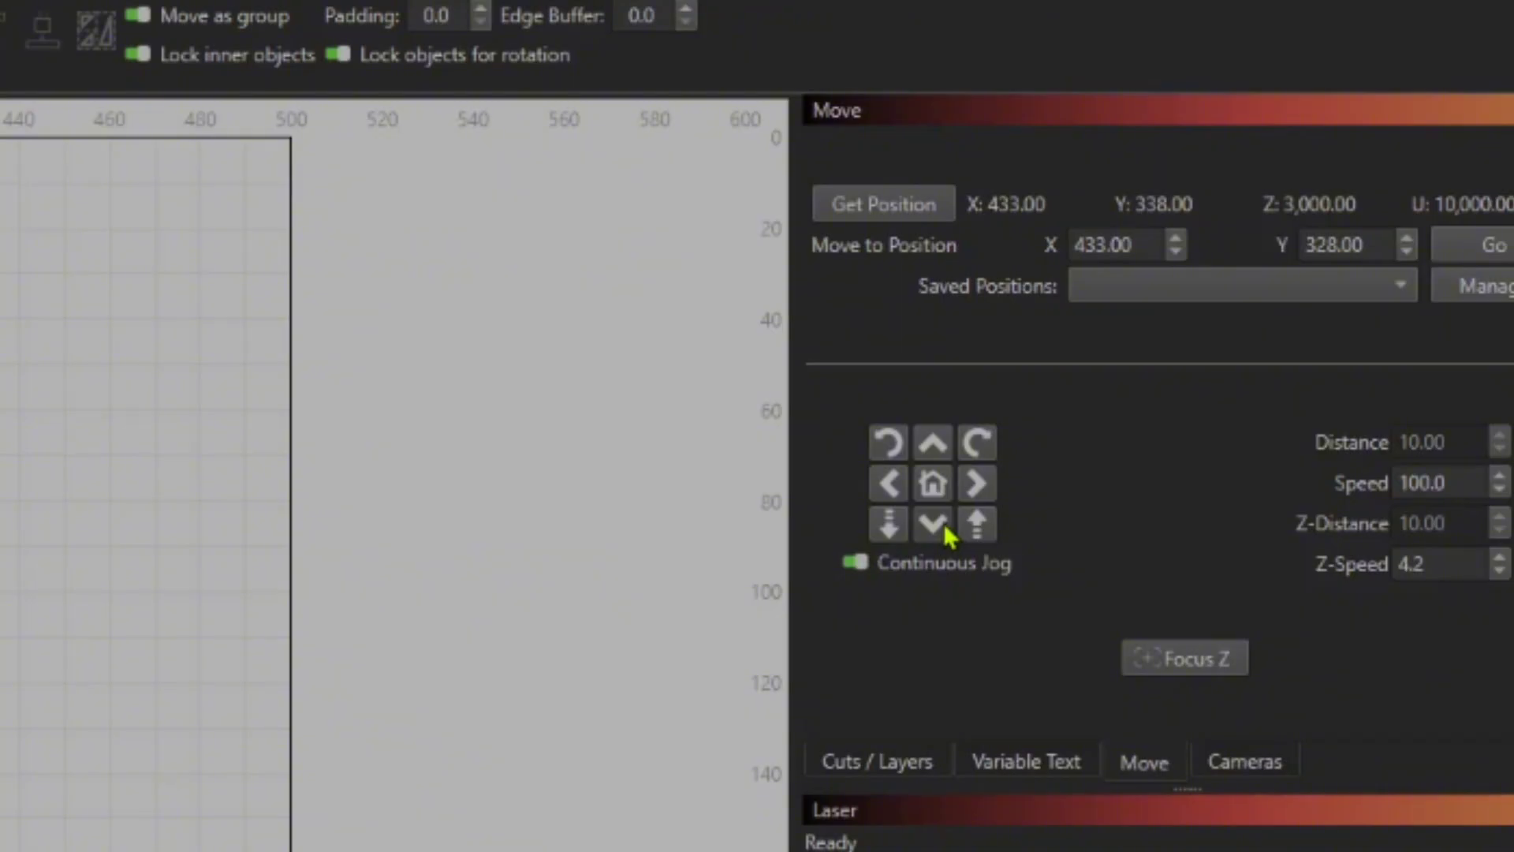
click(944, 525)
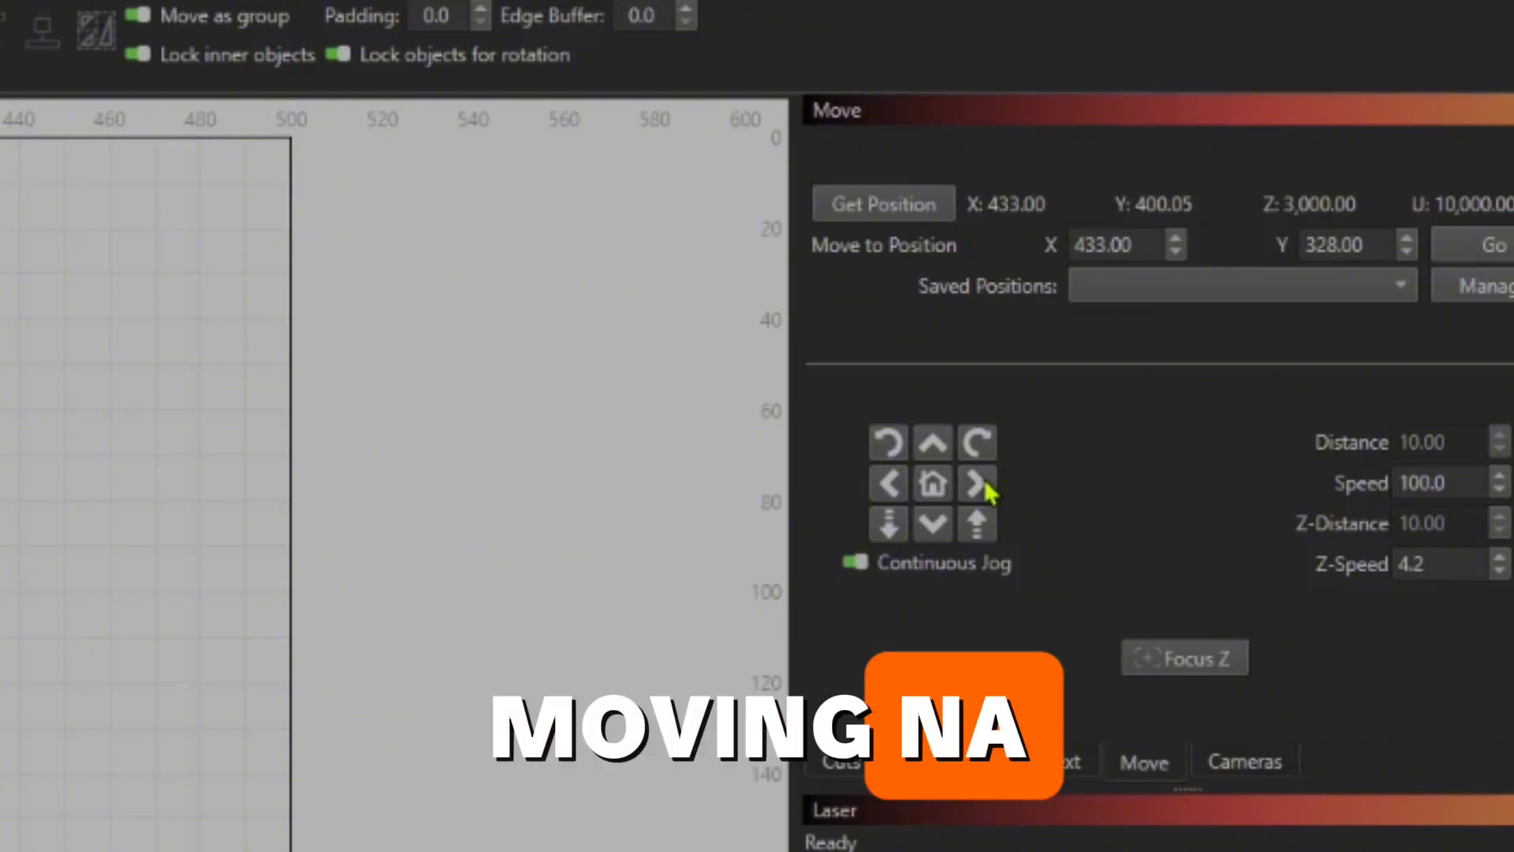
click(986, 491)
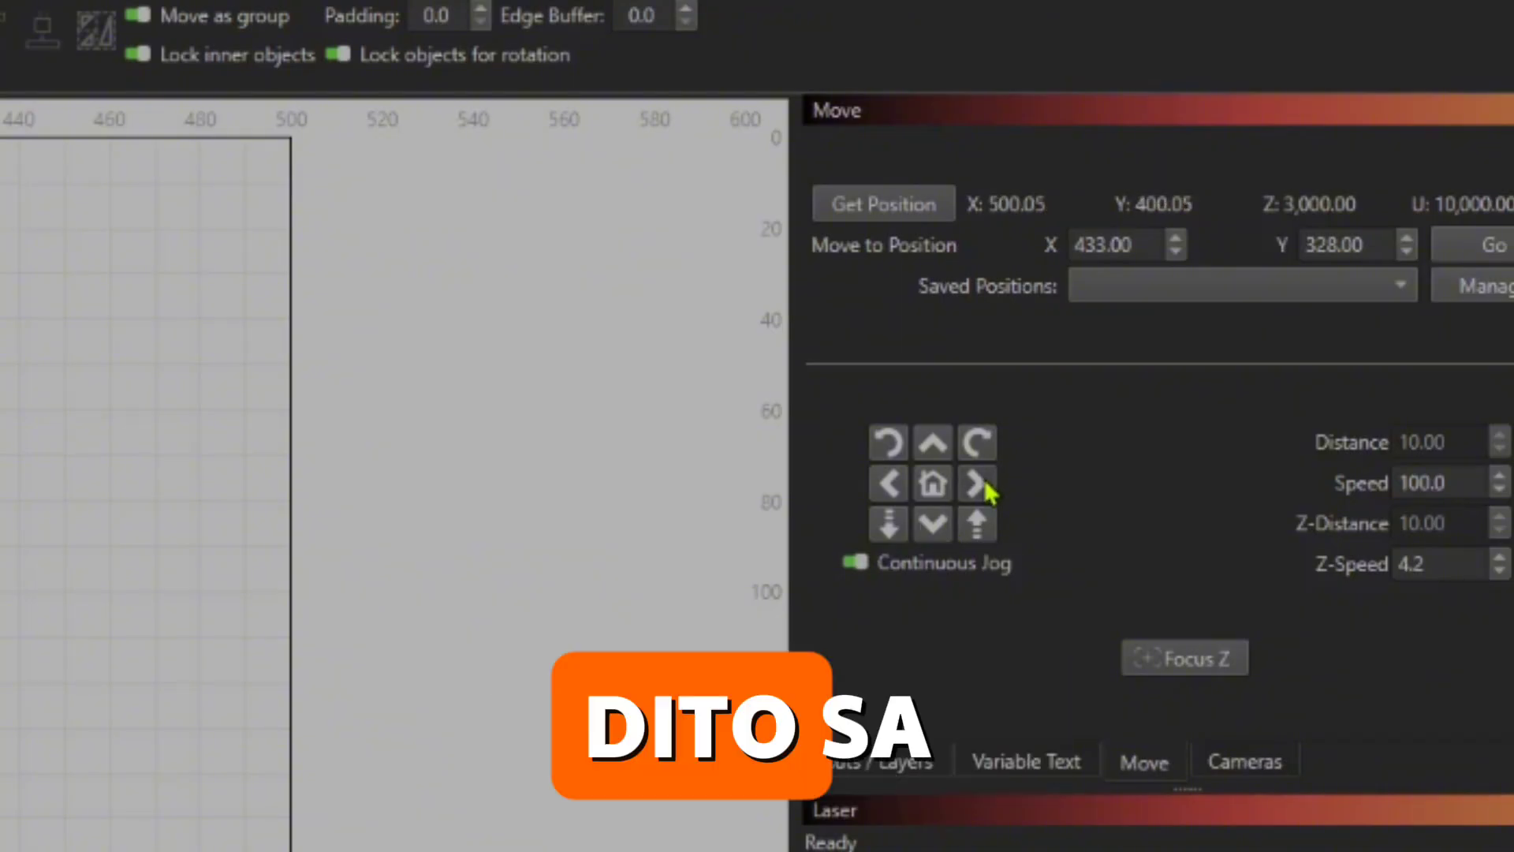
click(942, 450)
click(891, 483)
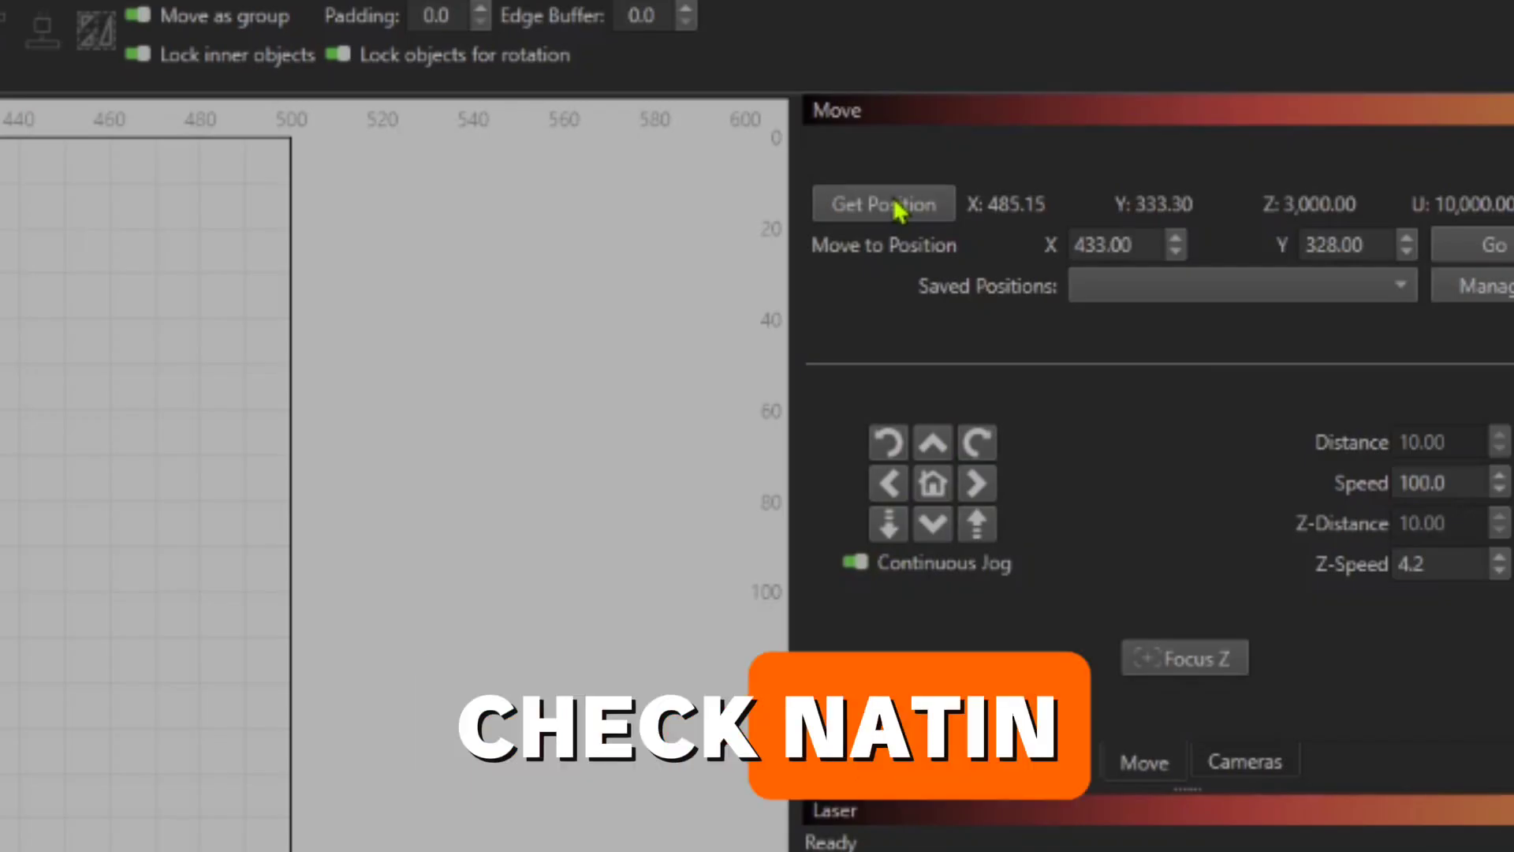